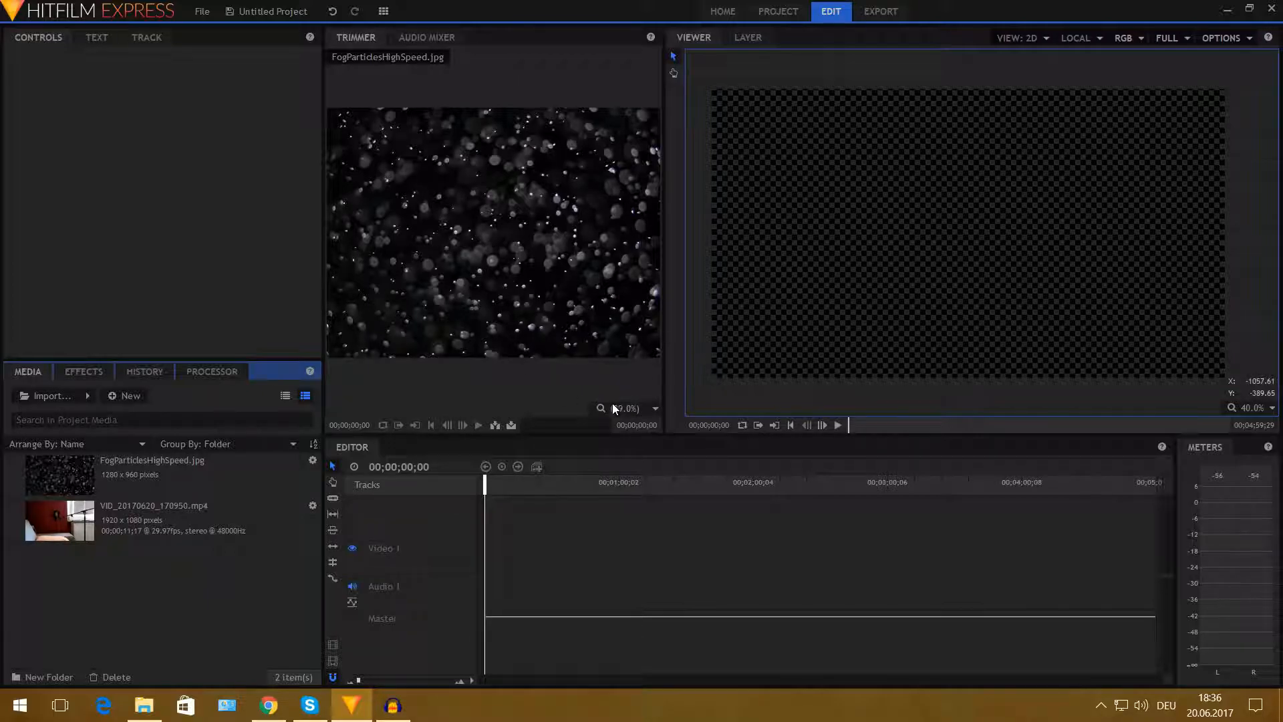
- Create a new composite shot named Lense Dirt from the media panel
click(164, 529)
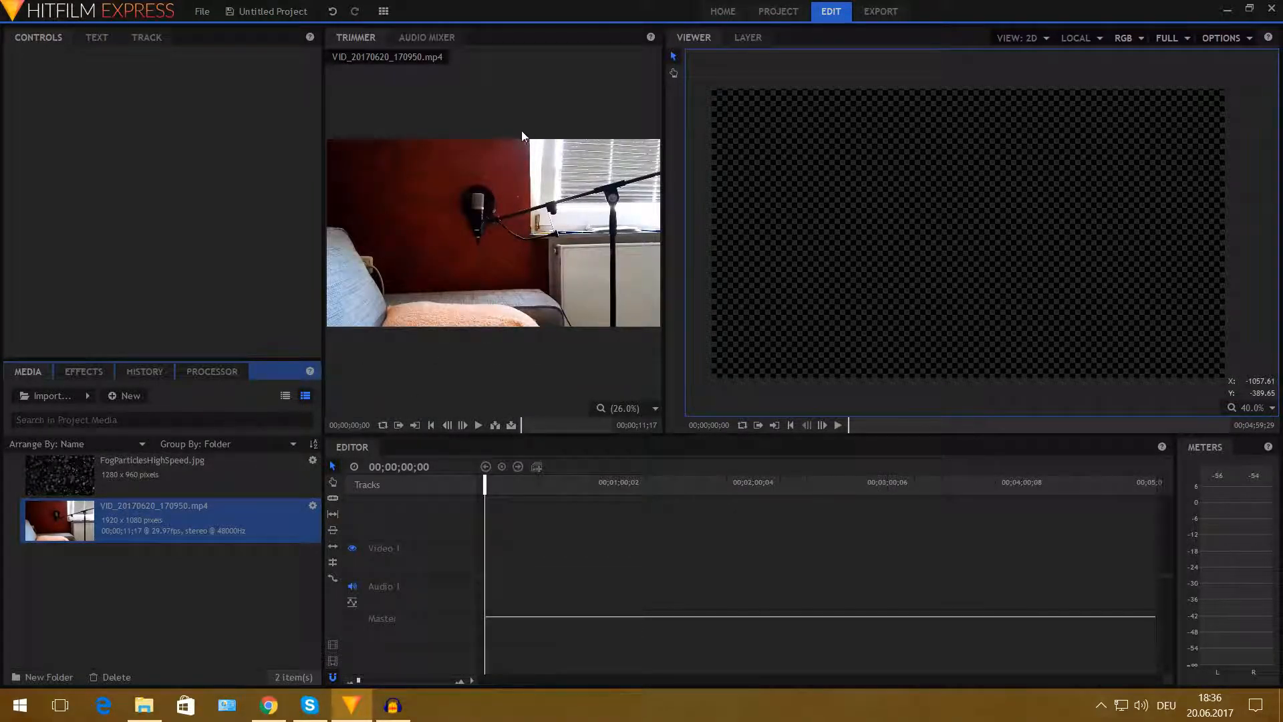
click(162, 474)
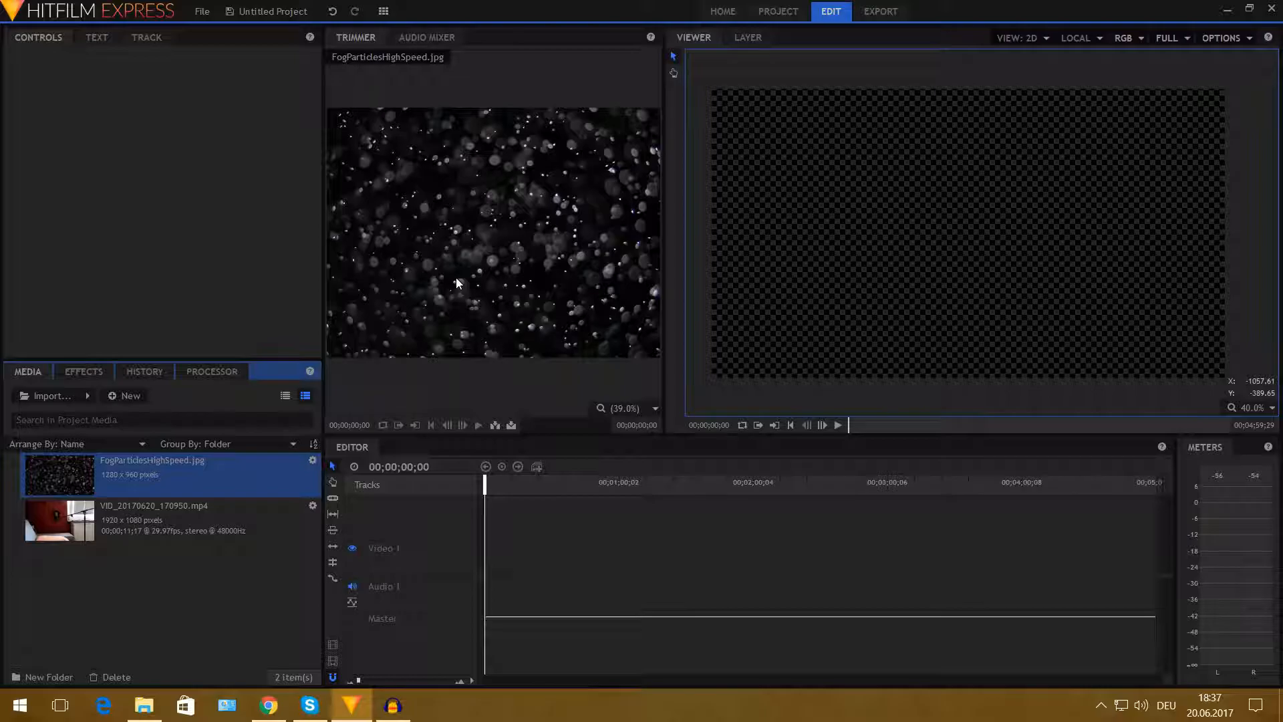
right_click(150, 587)
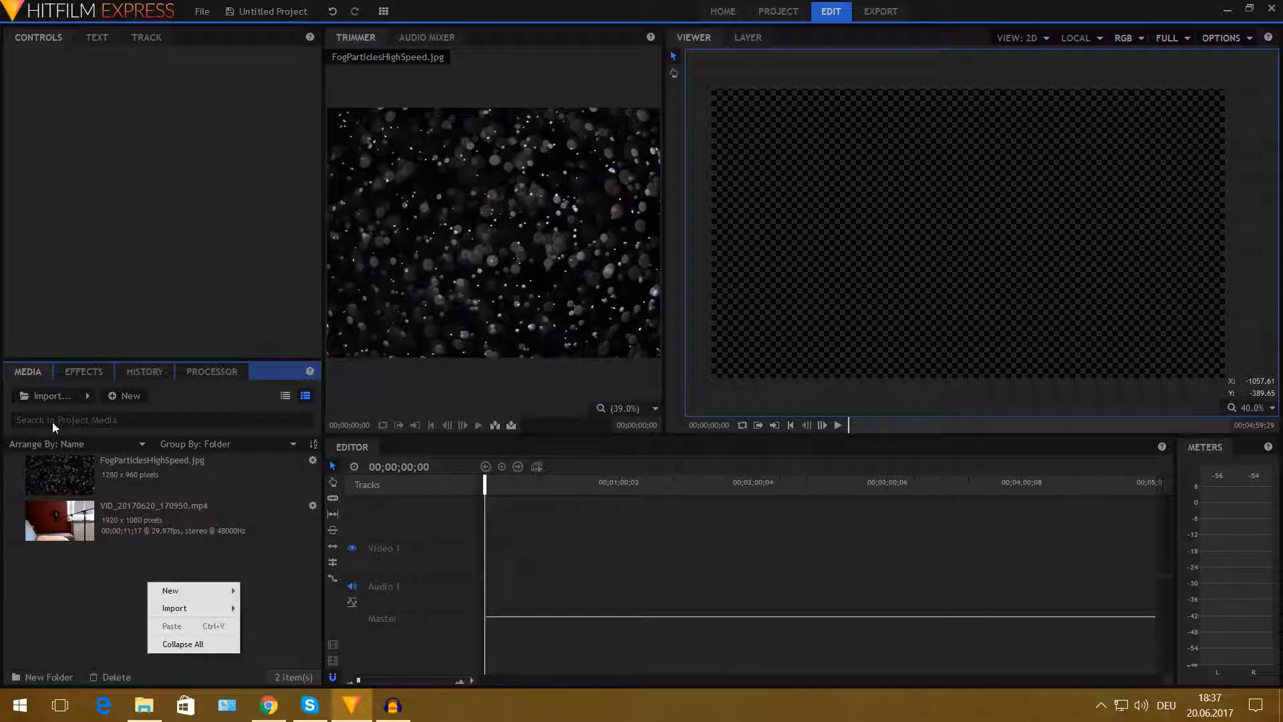
mouse_move(167, 593)
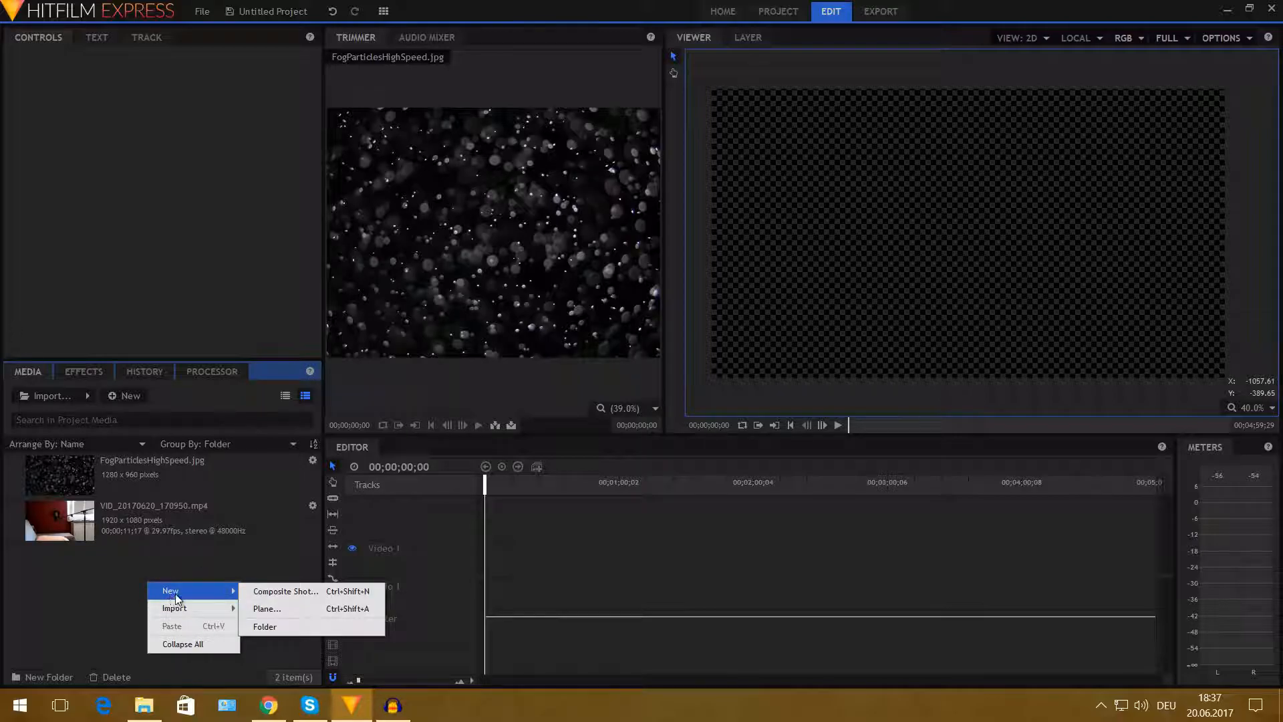
click(292, 592)
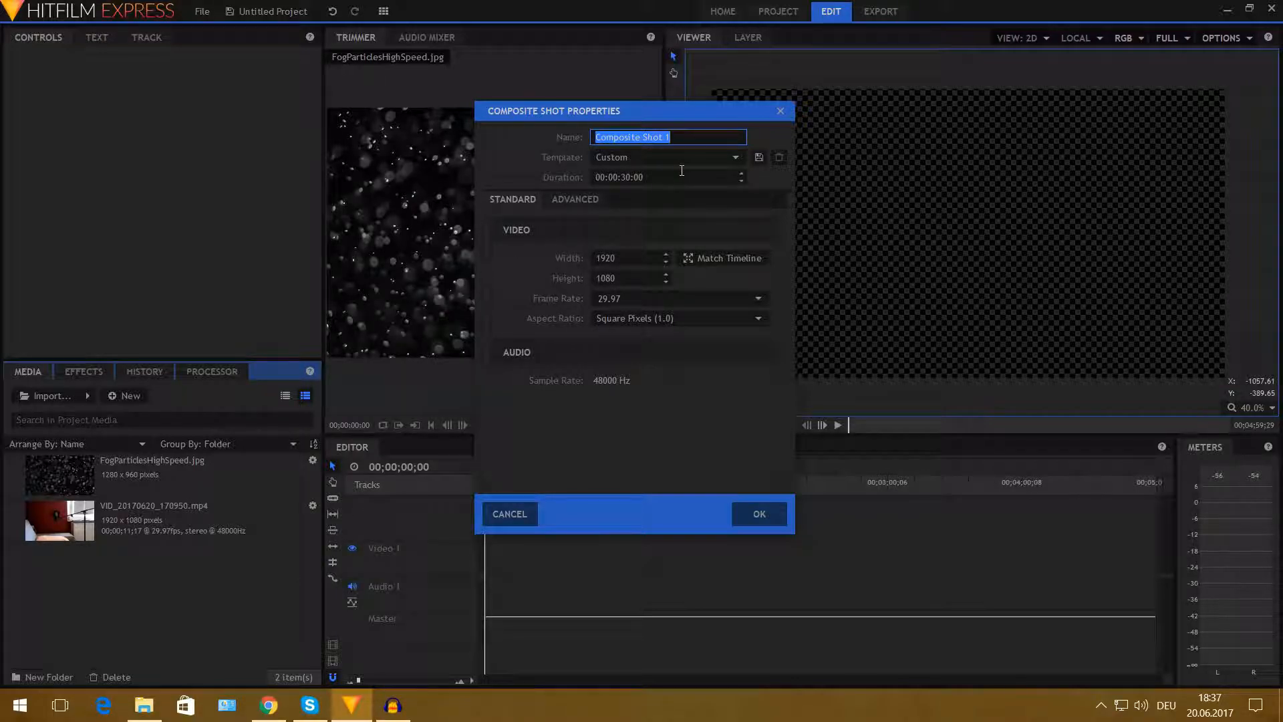
text(Lense Dirt)
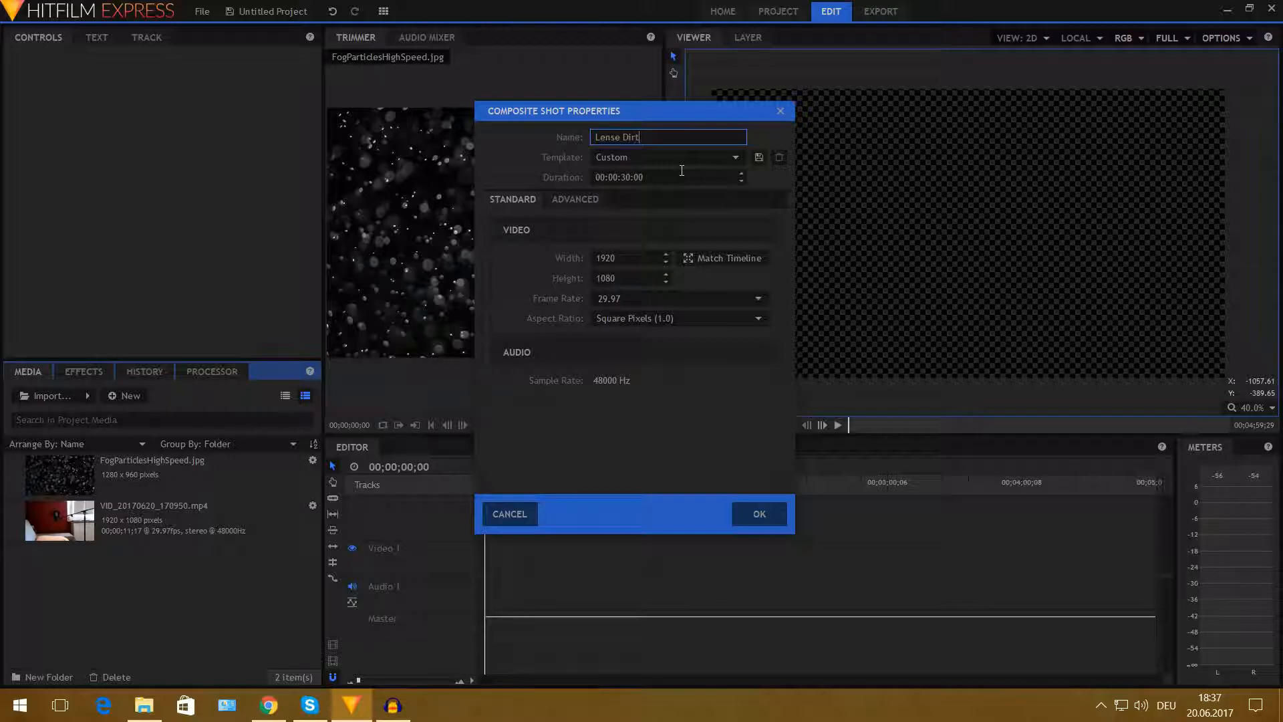
key(Return)
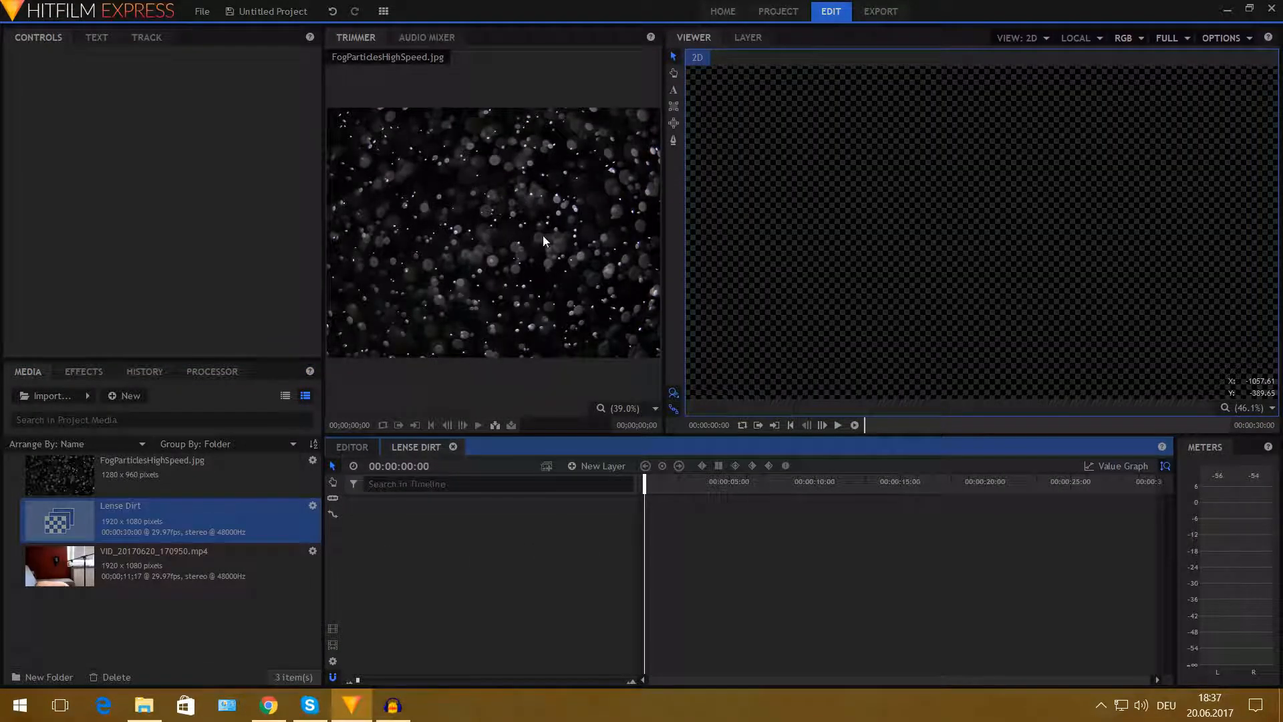
- Add the video clip and the FogParticlesHighSpeed image as layers to the Lense Dirt composite timeline
click(198, 632)
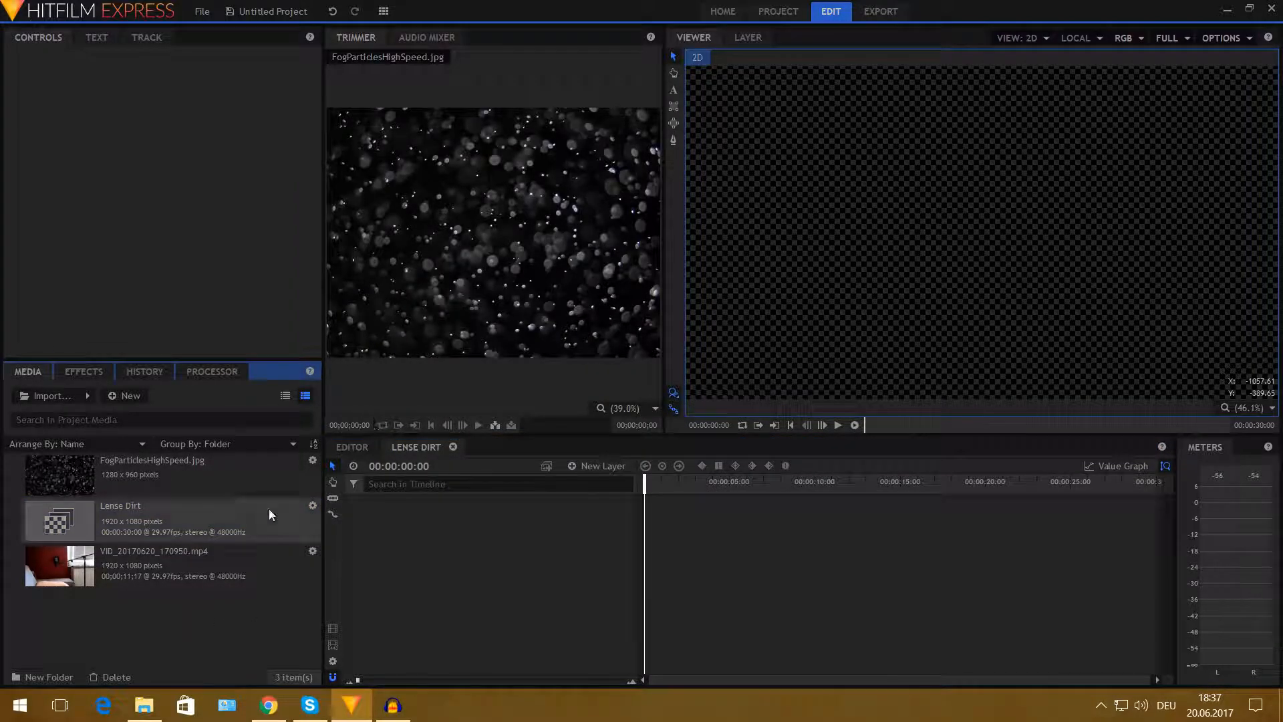
drag(117, 567, 462, 542)
drag(149, 479, 414, 503)
scroll(871, 310, down, 1)
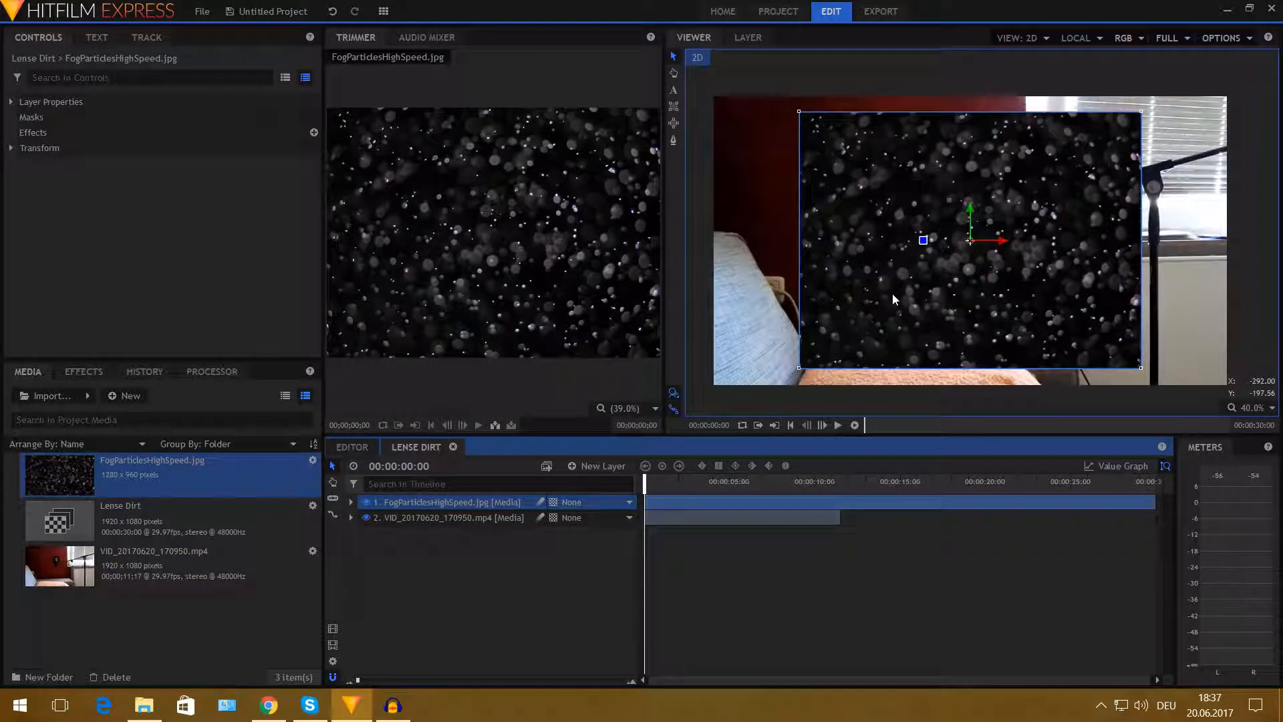
- Scale the FogParticlesHighSpeed layer to 187% in its transform properties
mouse_move(943, 256)
mouse_down()
mouse_move(963, 253)
mouse_move(952, 243)
mouse_up()
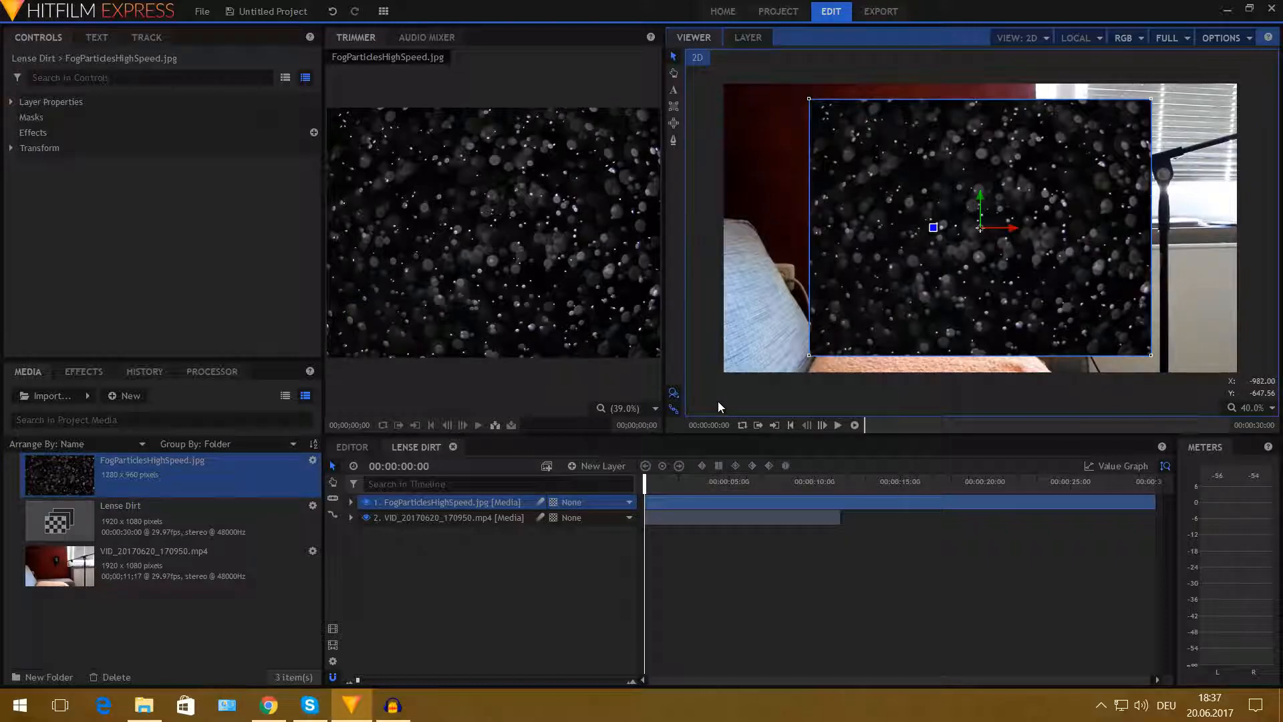
click(11, 148)
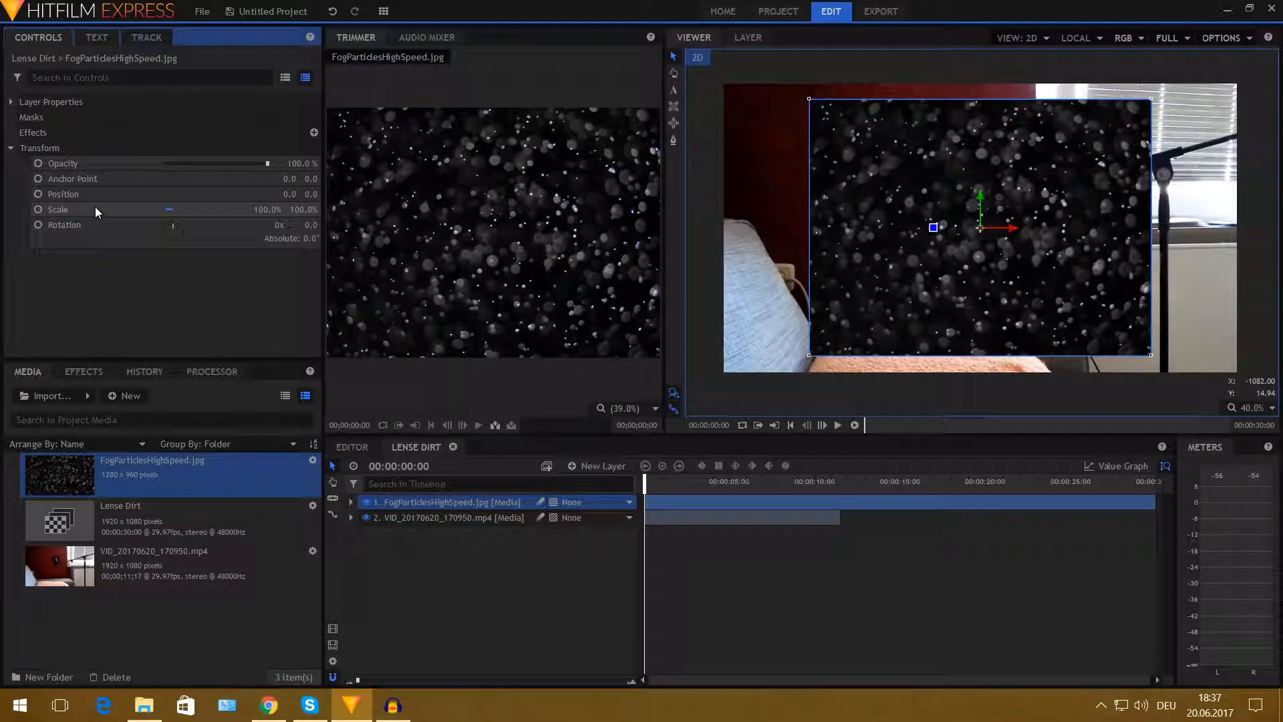
drag(261, 209, 295, 225)
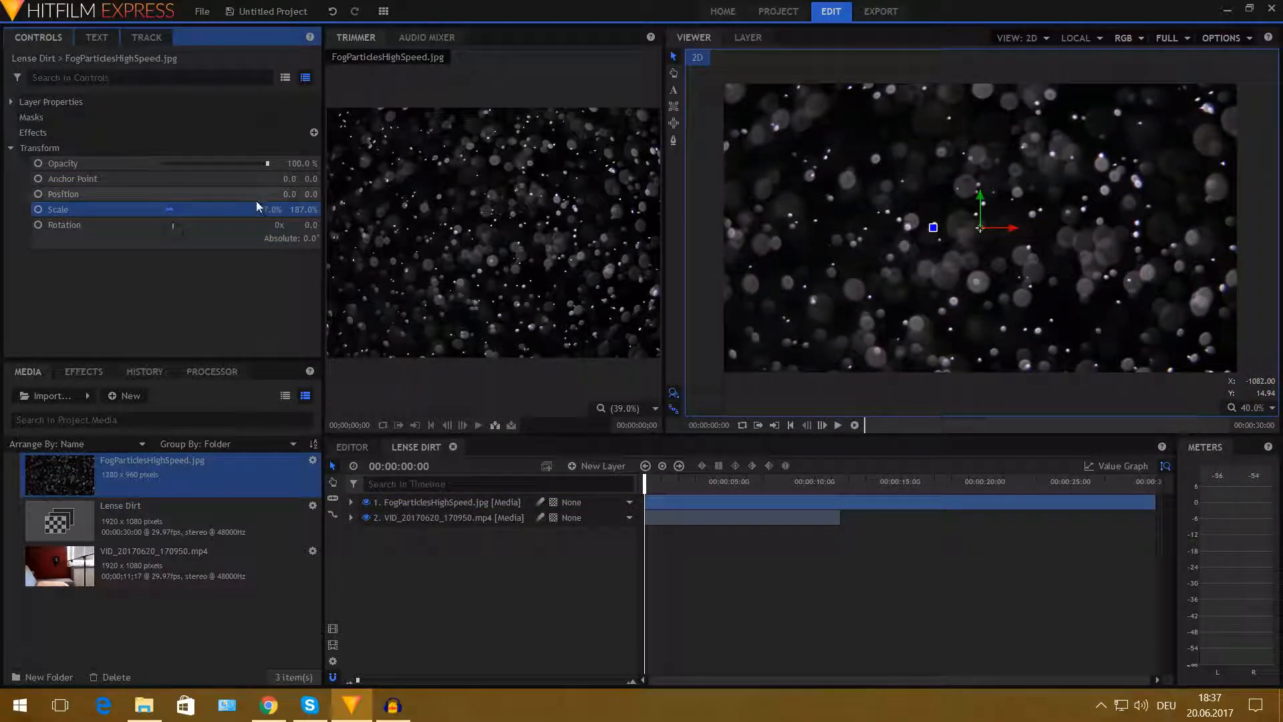
scroll(853, 234, down, 1)
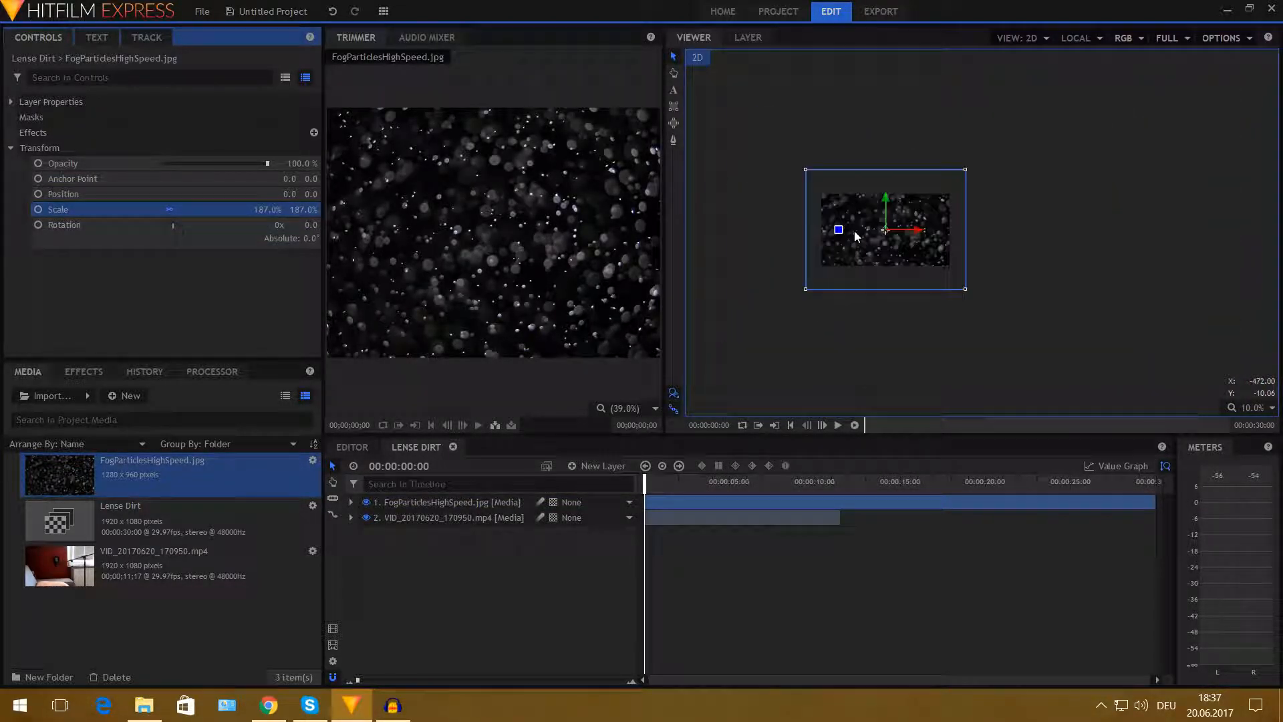
drag(992, 283, 964, 257)
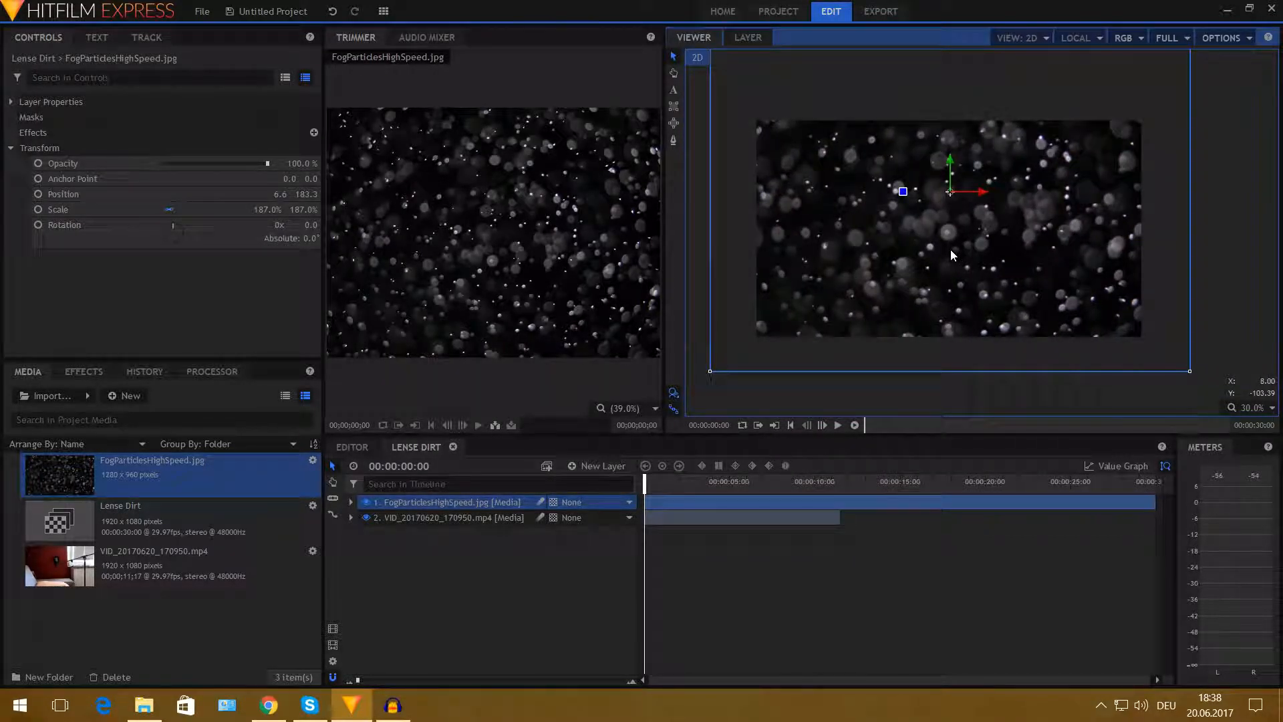
key(ctrl+z)
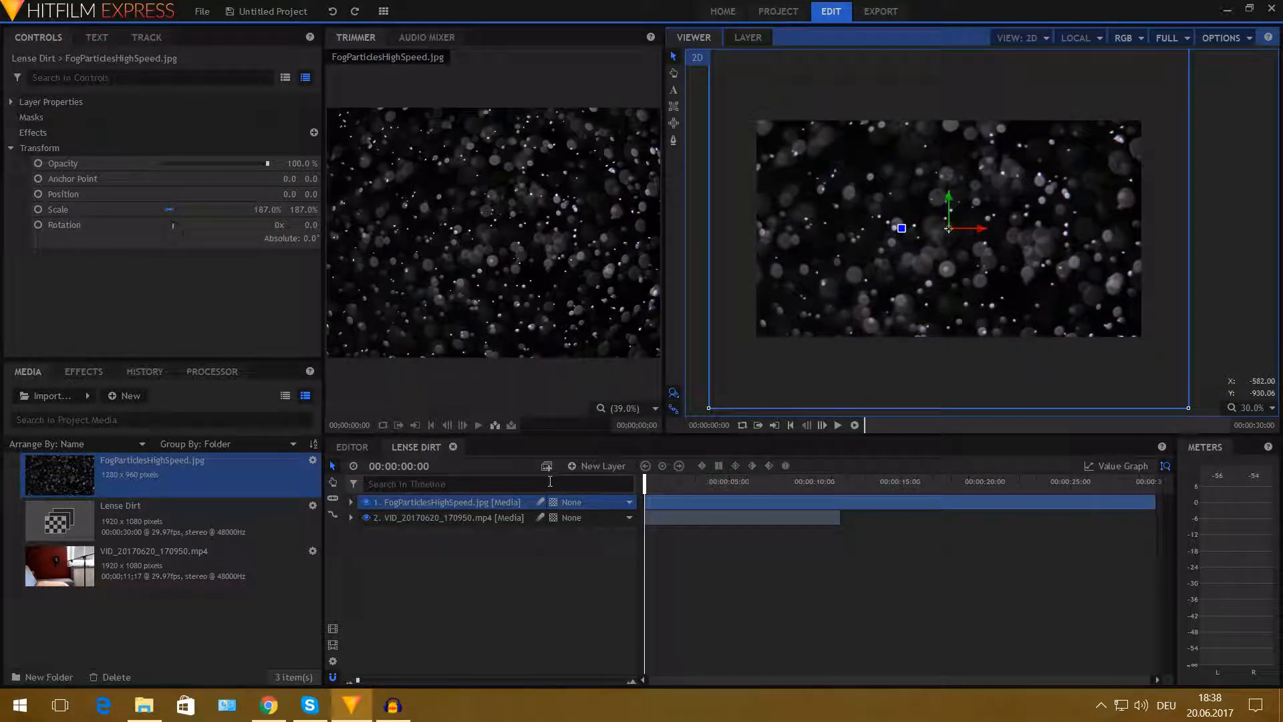
- Set the FogParticlesHighSpeed layer's blend mode to Add
click(40, 148)
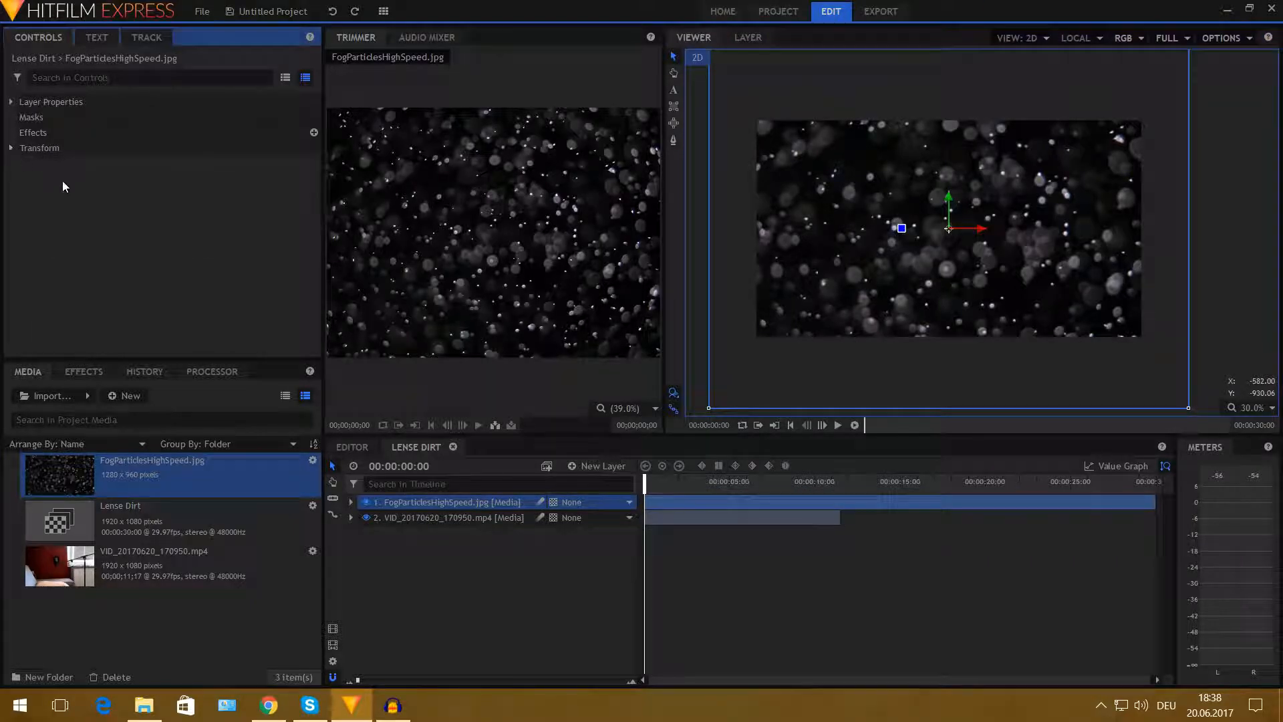
right_click(428, 500)
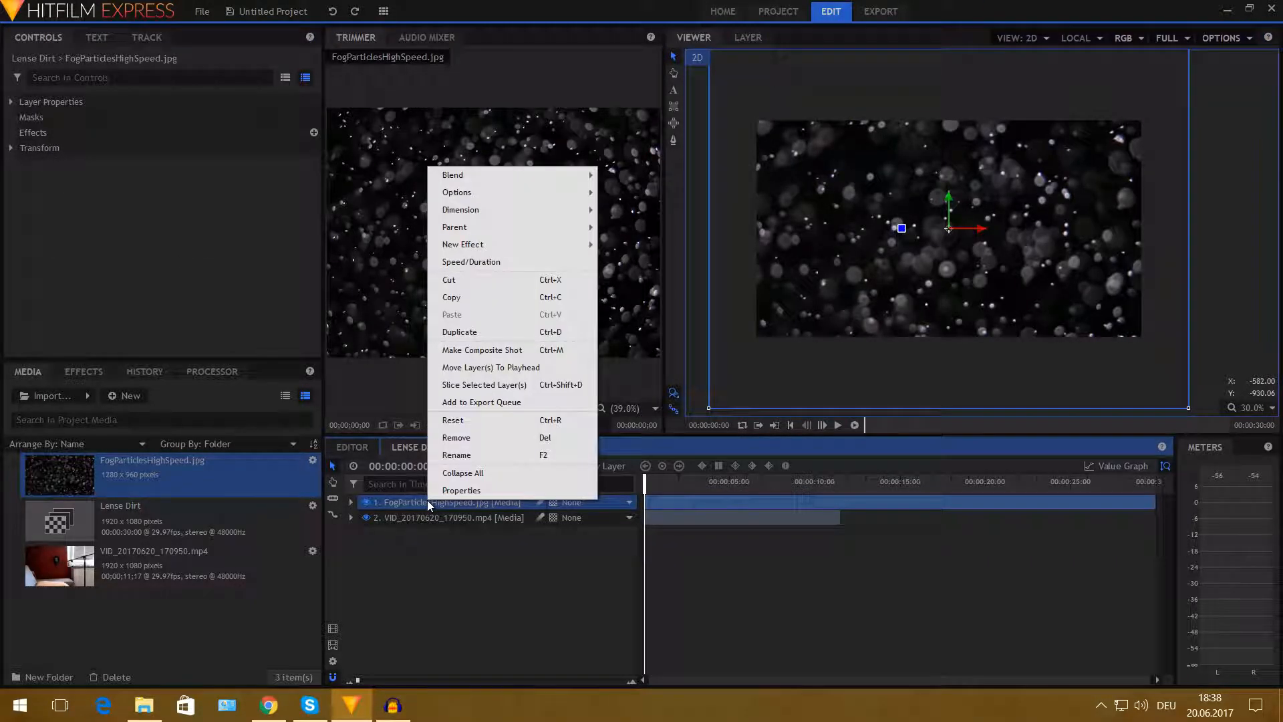
mouse_move(454, 175)
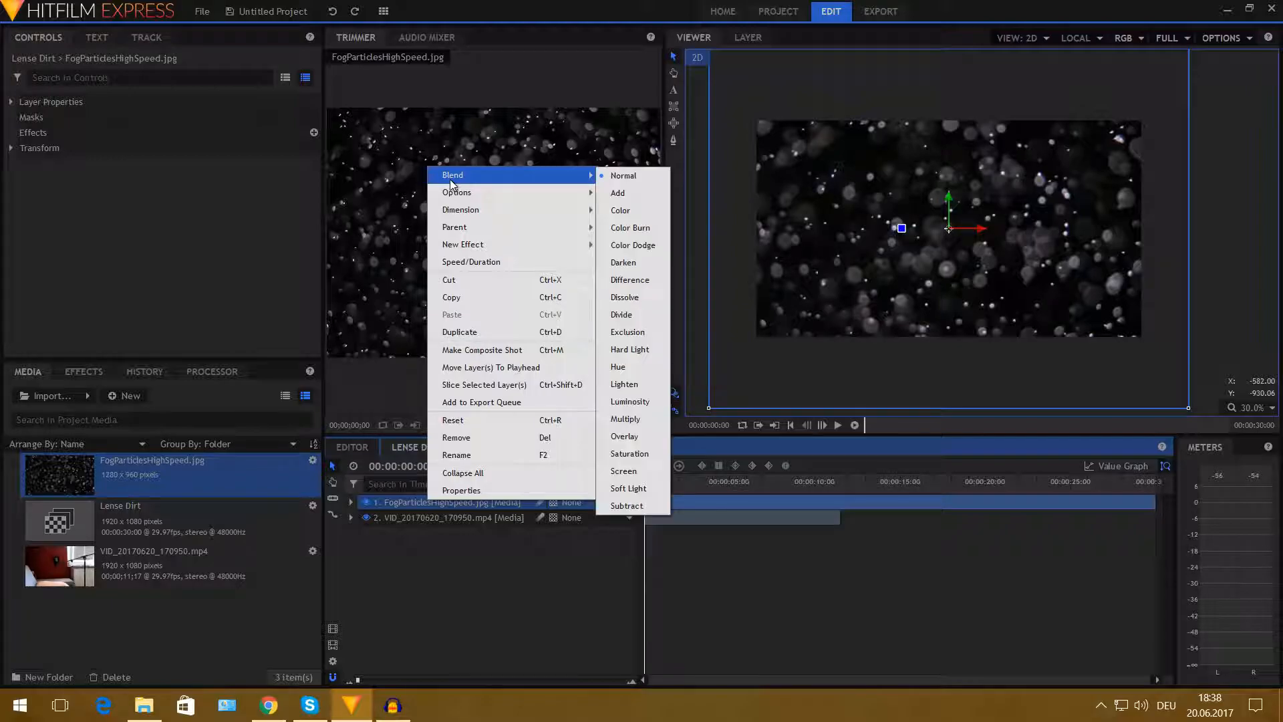
click(627, 192)
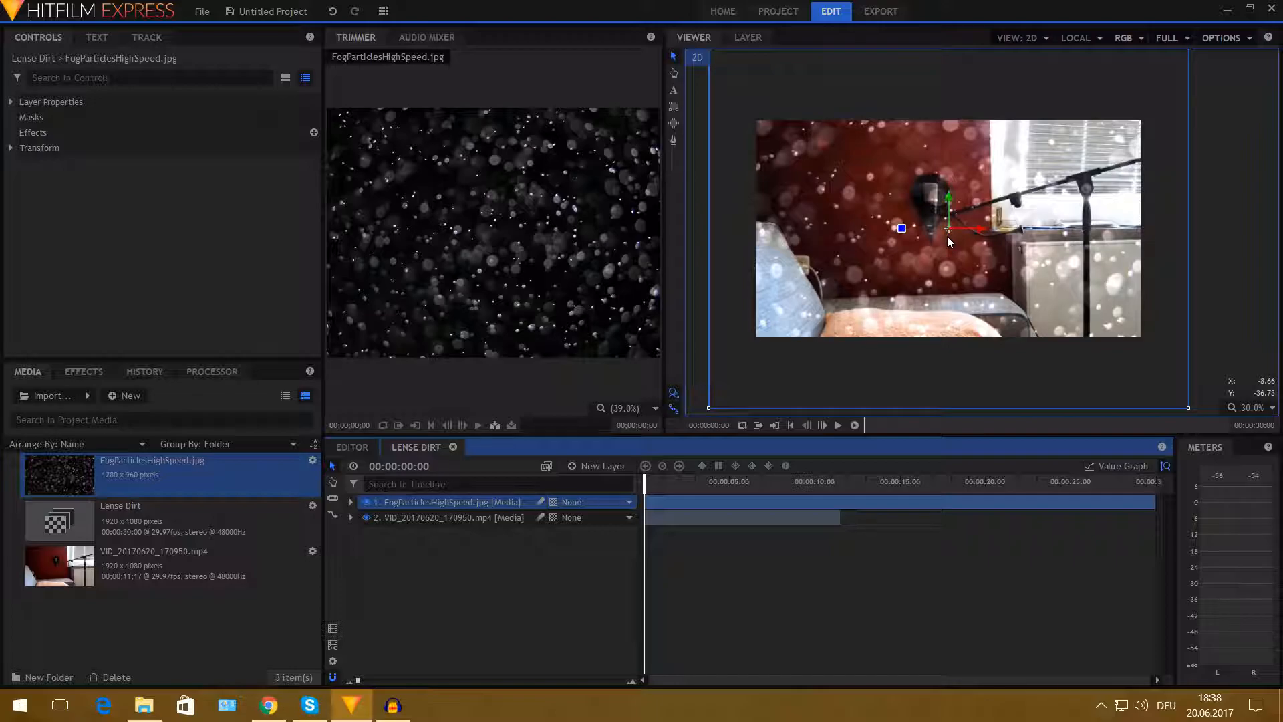
- Search the effects for set matte and apply Set Matte to the FogParticlesHighSpeed layer
mouse_move(648, 487)
mouse_down()
mouse_move(678, 473)
mouse_move(836, 494)
mouse_move(646, 493)
mouse_up()
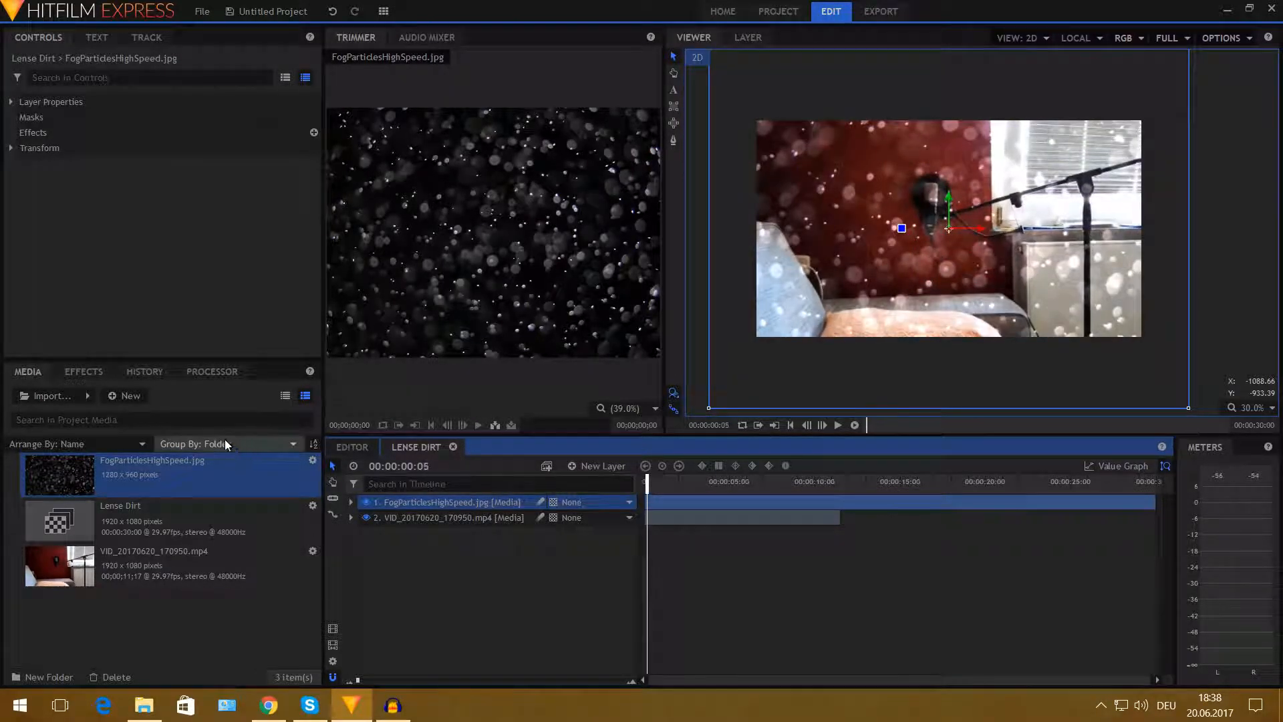
click(84, 372)
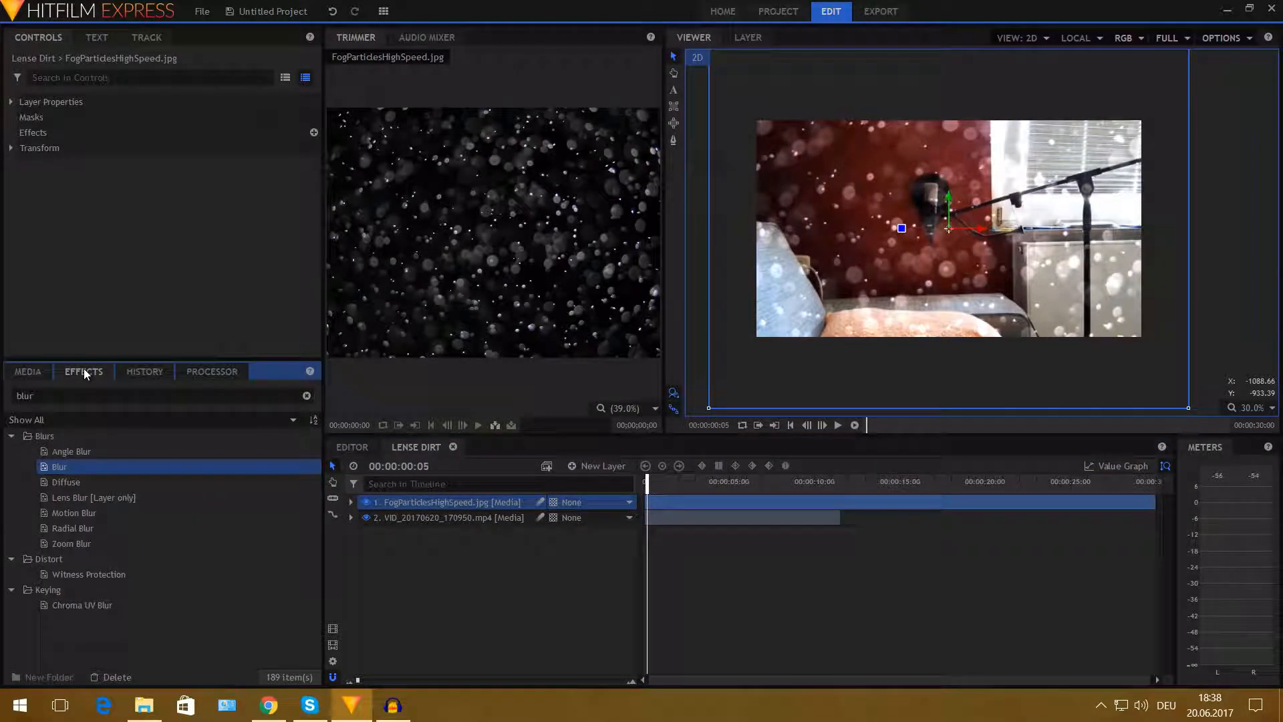
drag(94, 396, 2, 396)
text(set matte)
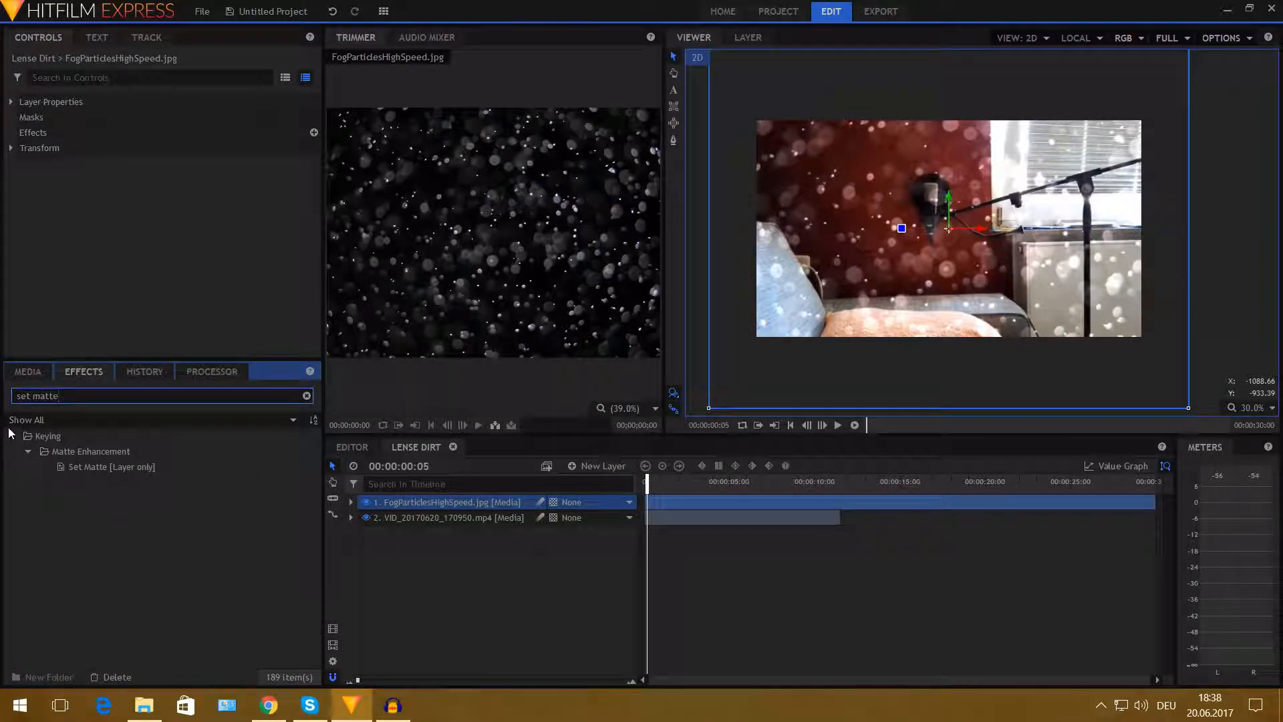
drag(102, 467, 435, 500)
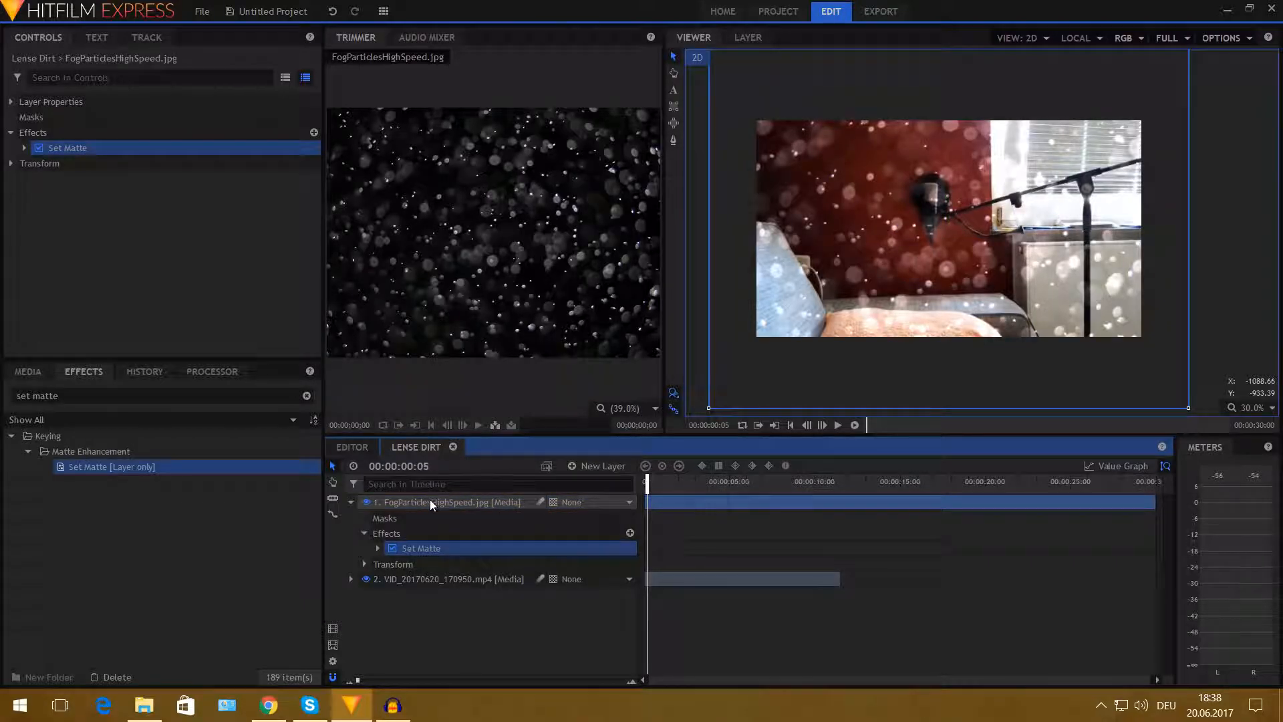
- Set the Set Matte source layer to the VID_20170620_170950.mp4 layer and its matte source to Luminance
click(24, 147)
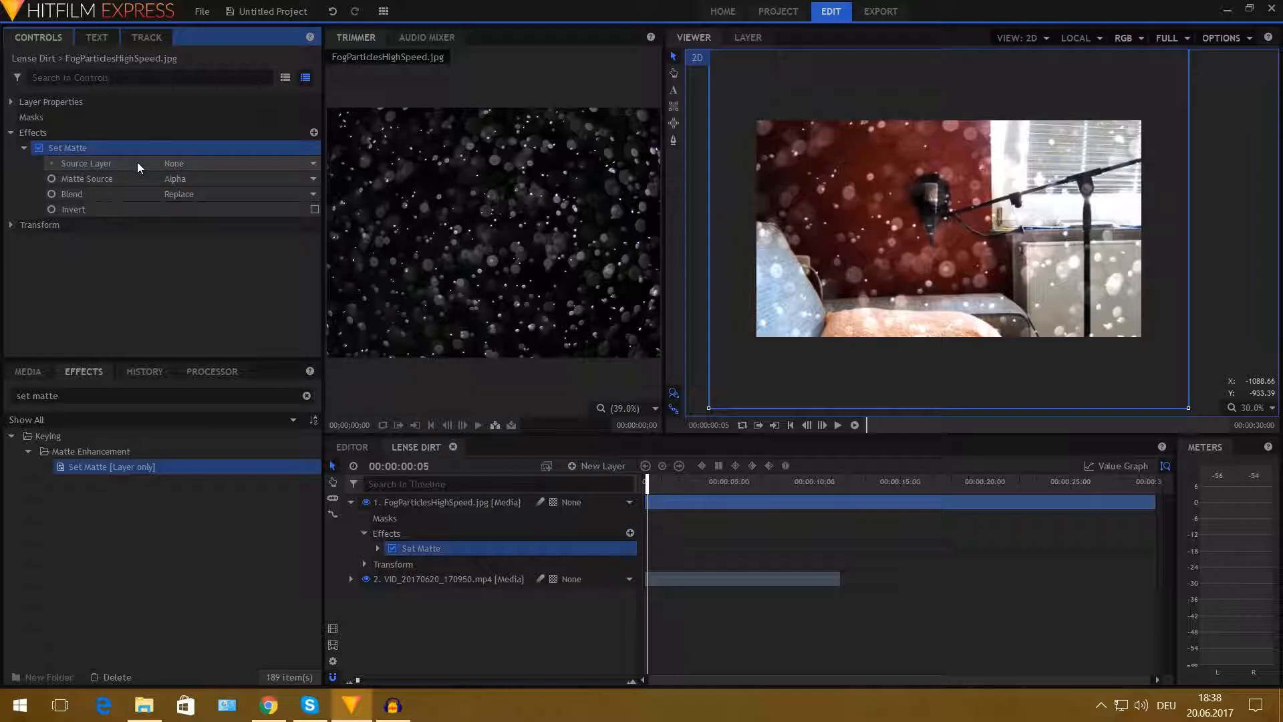
click(226, 163)
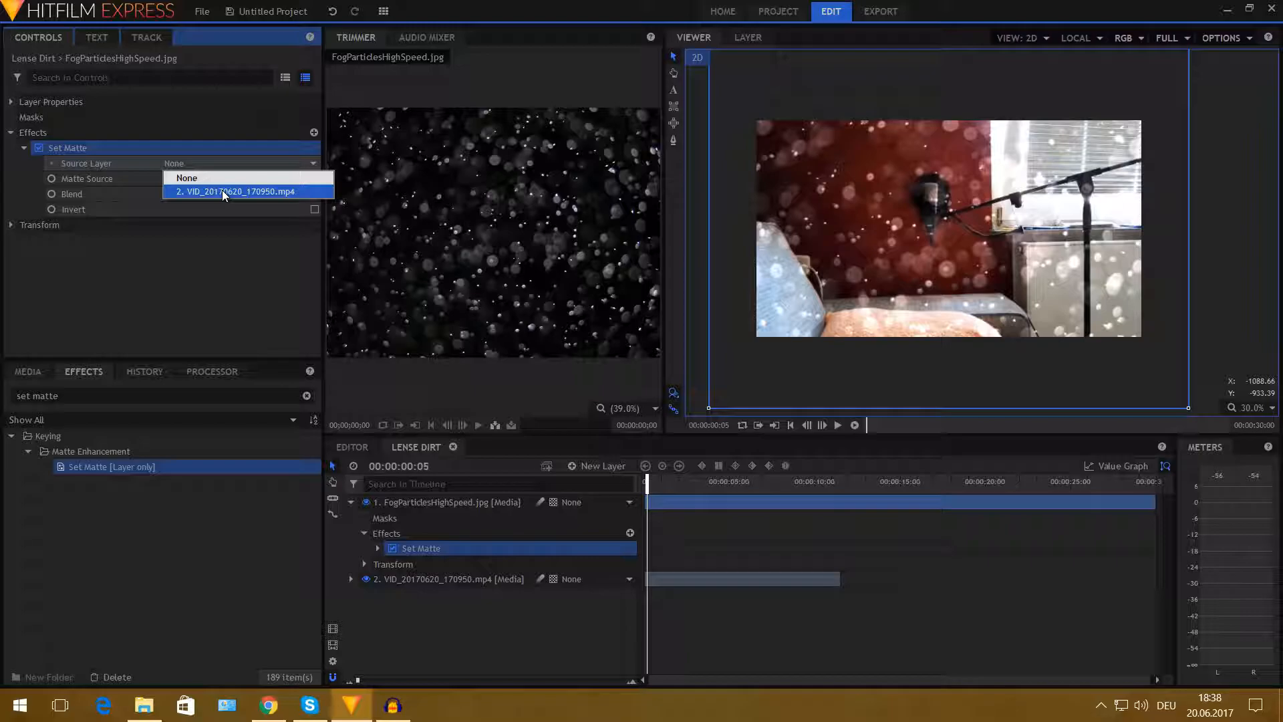
click(222, 190)
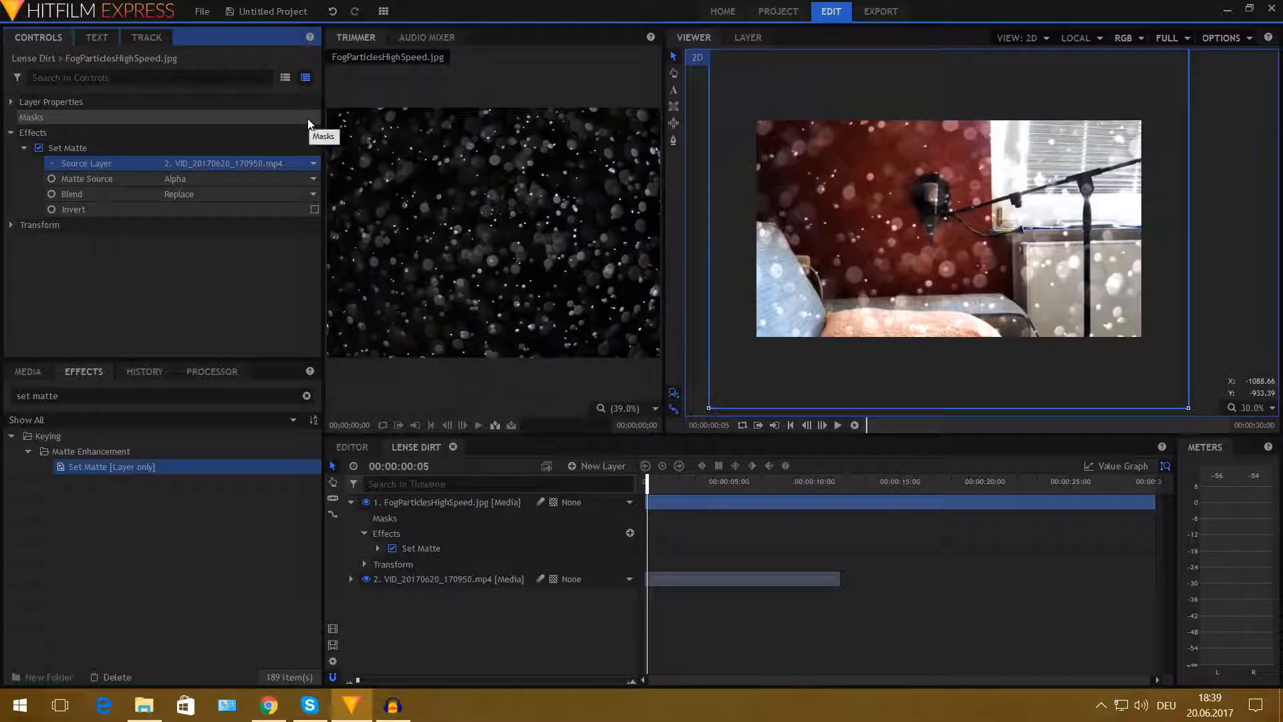
click(145, 176)
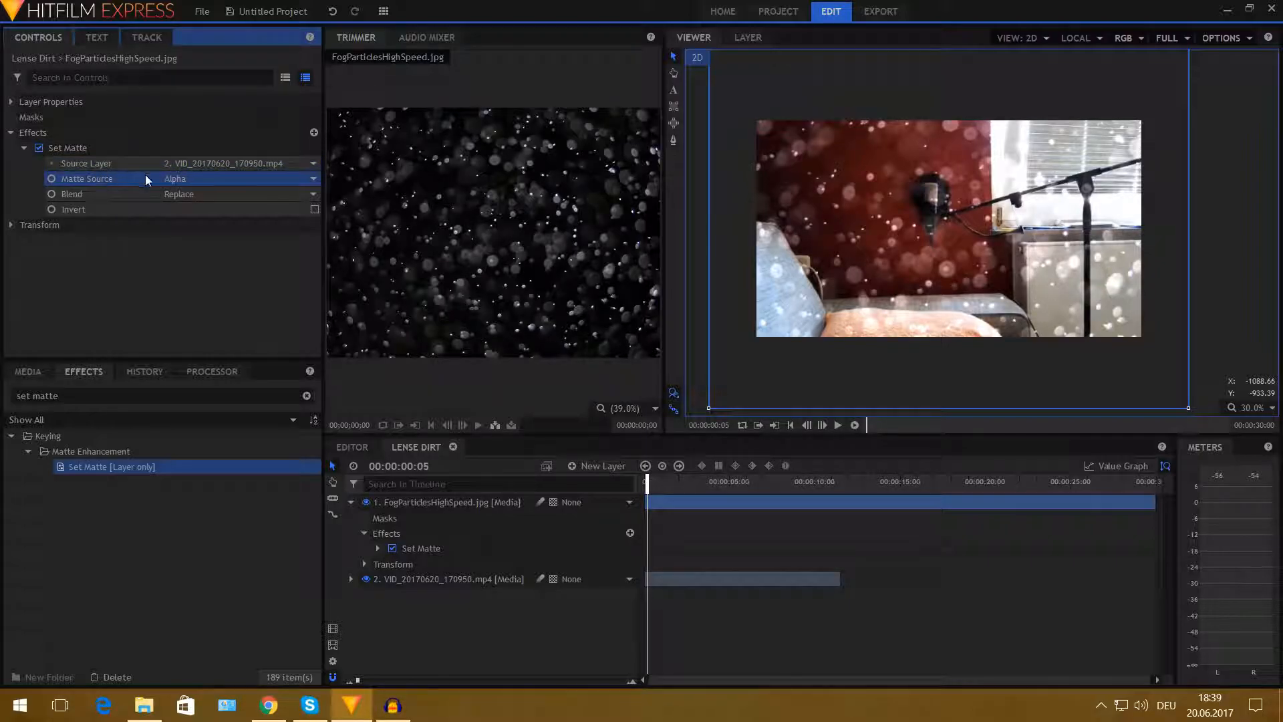
click(211, 179)
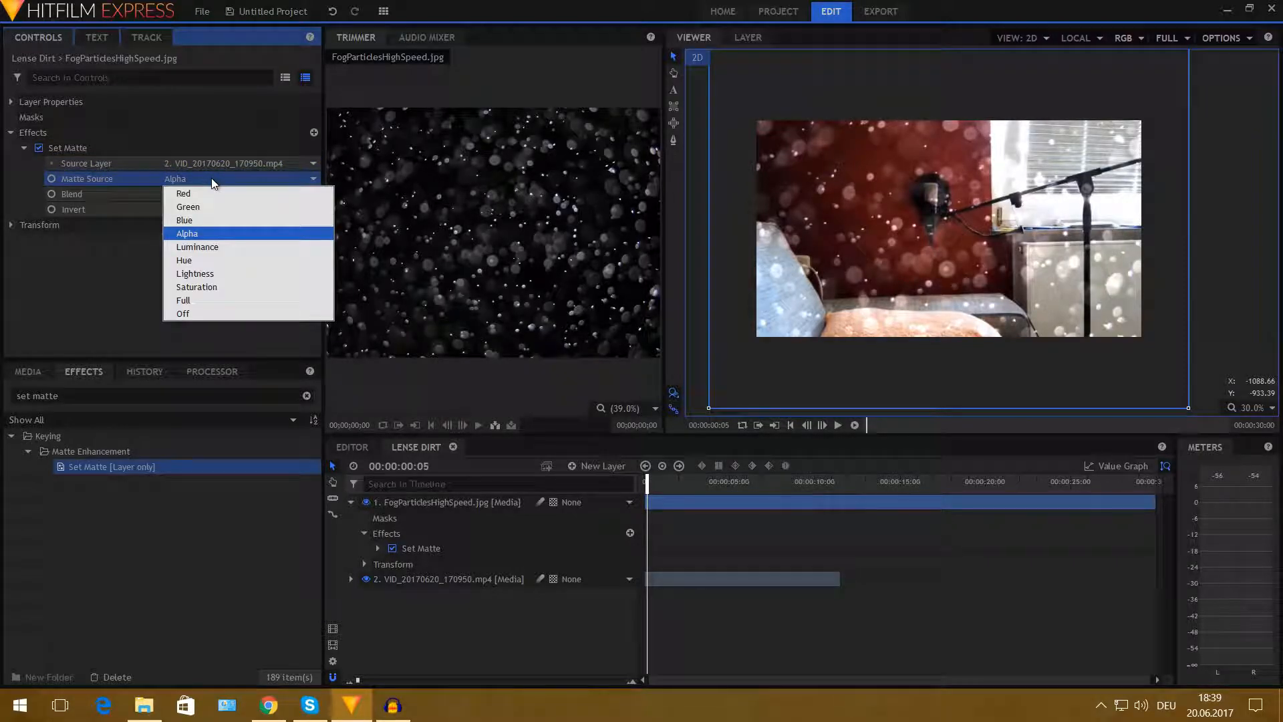
click(201, 248)
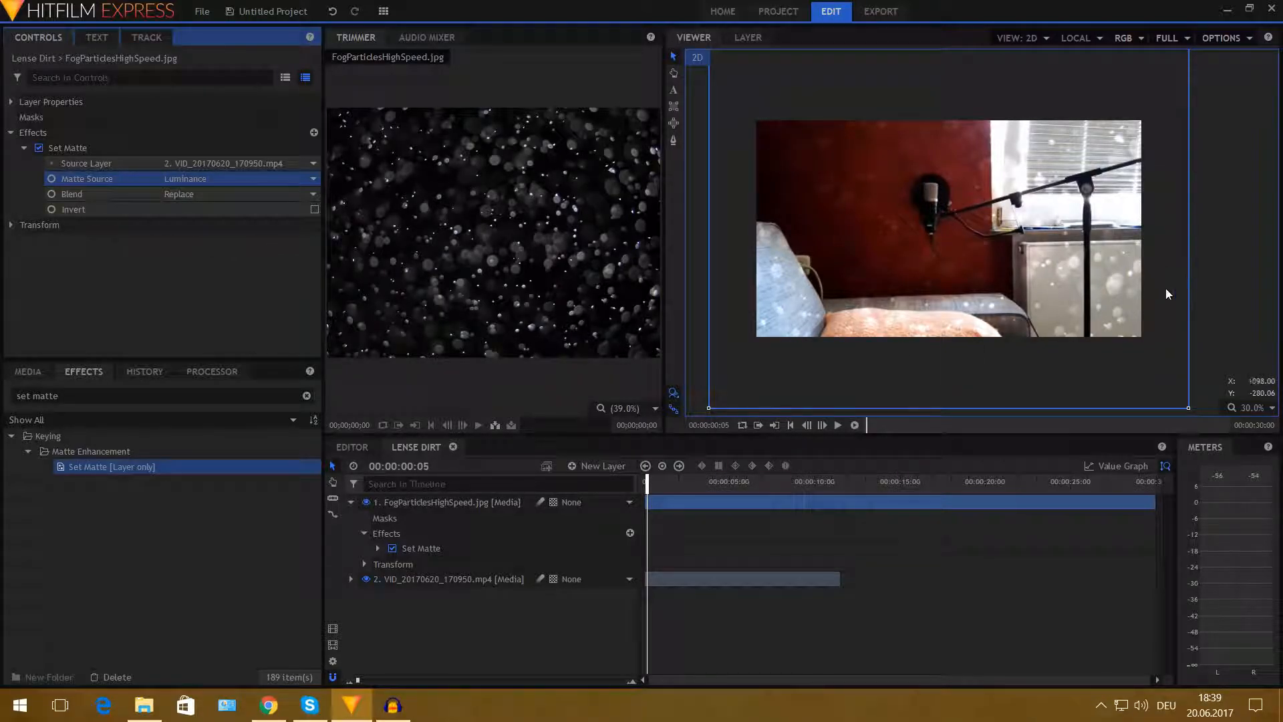
- Scrub through the composite timeline to review the particles over the video
drag(651, 479, 821, 494)
scroll(1023, 211, up, 4)
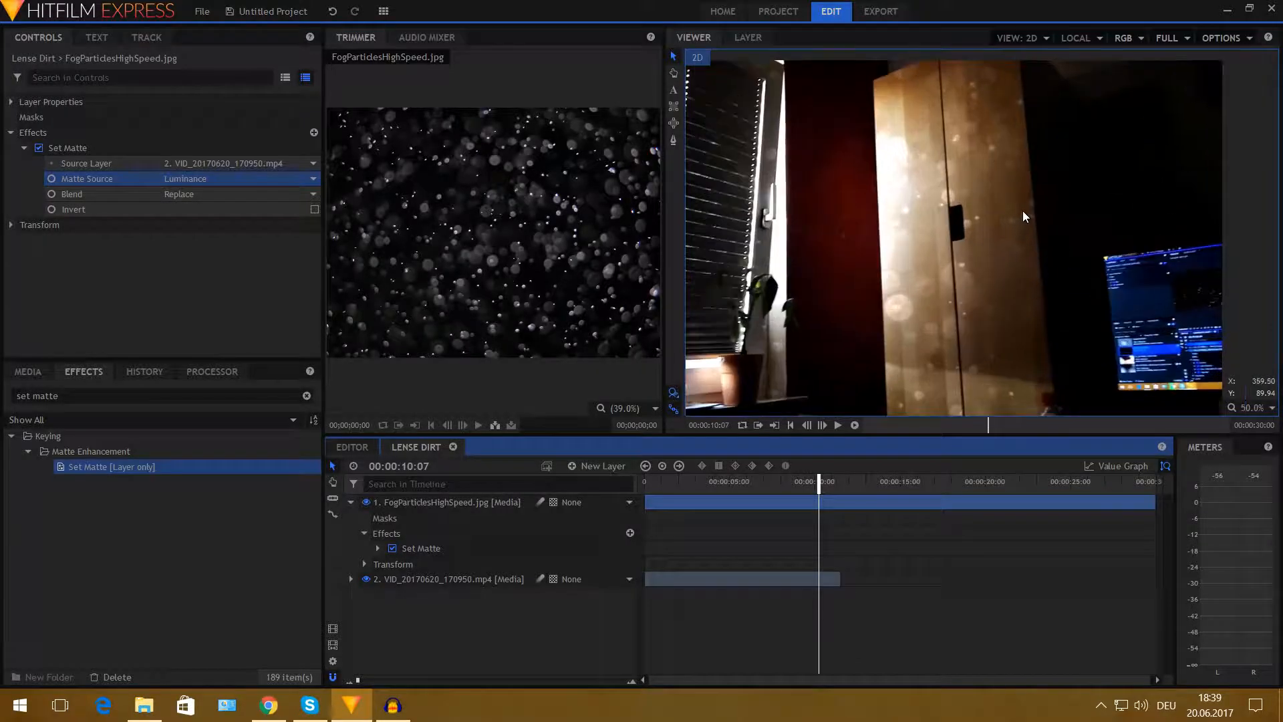
drag(1043, 317, 1009, 291)
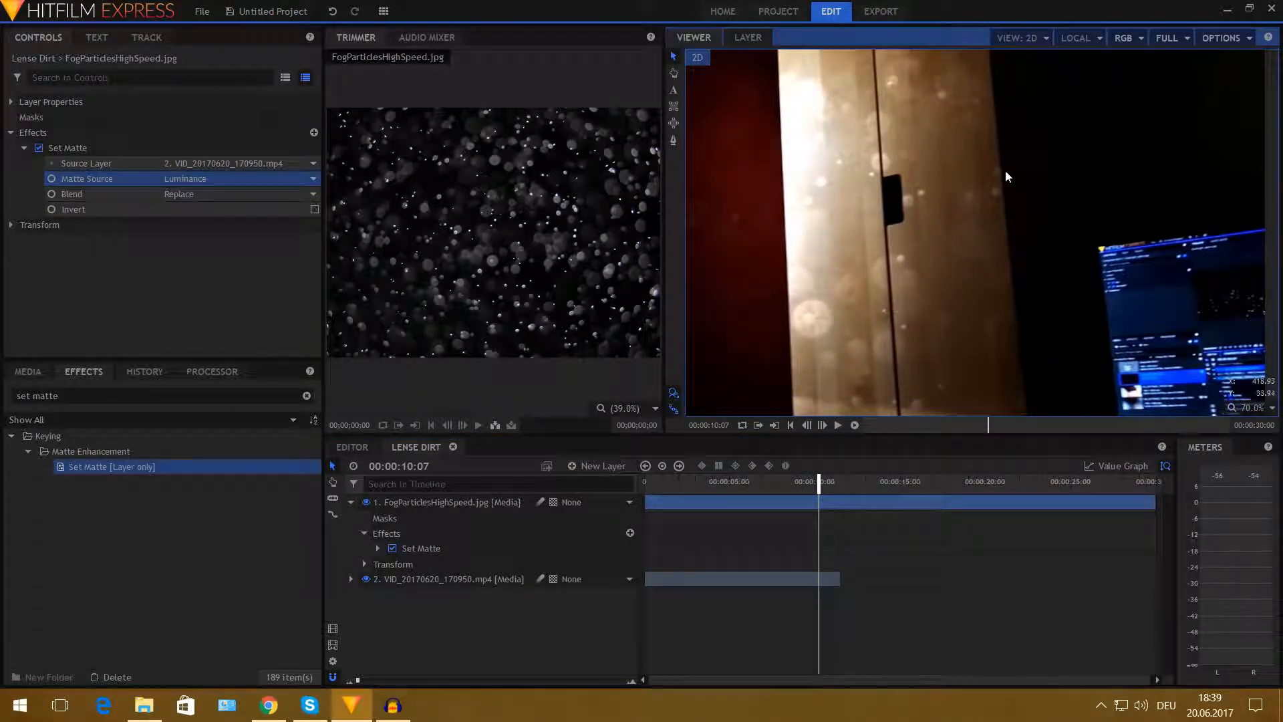
mouse_move(819, 481)
mouse_down()
mouse_move(753, 481)
mouse_move(816, 481)
mouse_up()
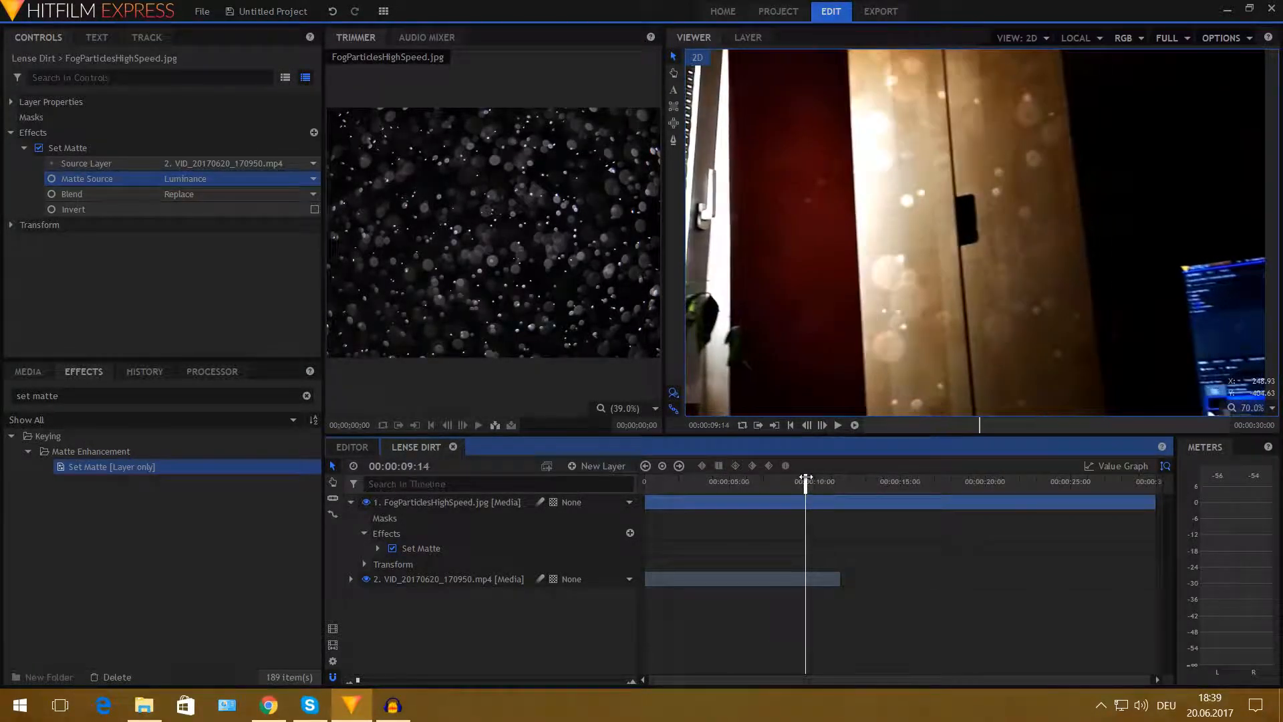
- Hide the video layer and scrub the timeline to review the luminance-matted particles
click(367, 579)
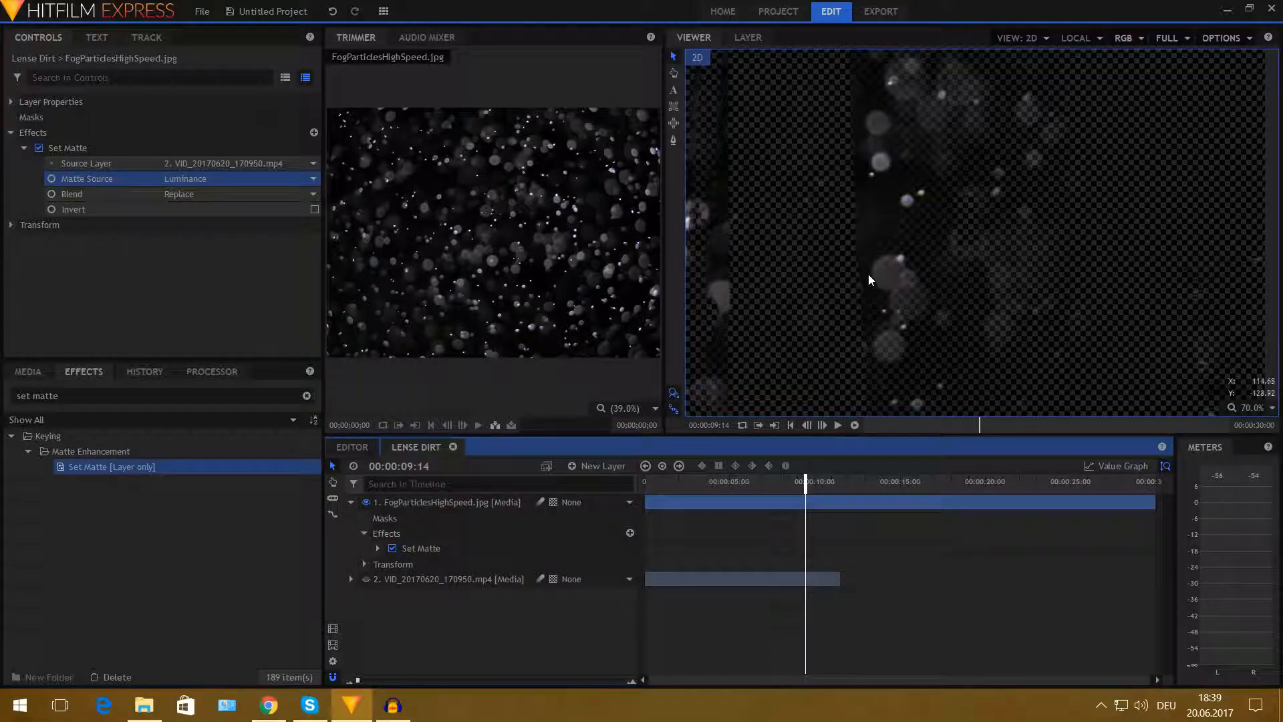
drag(806, 481, 767, 484)
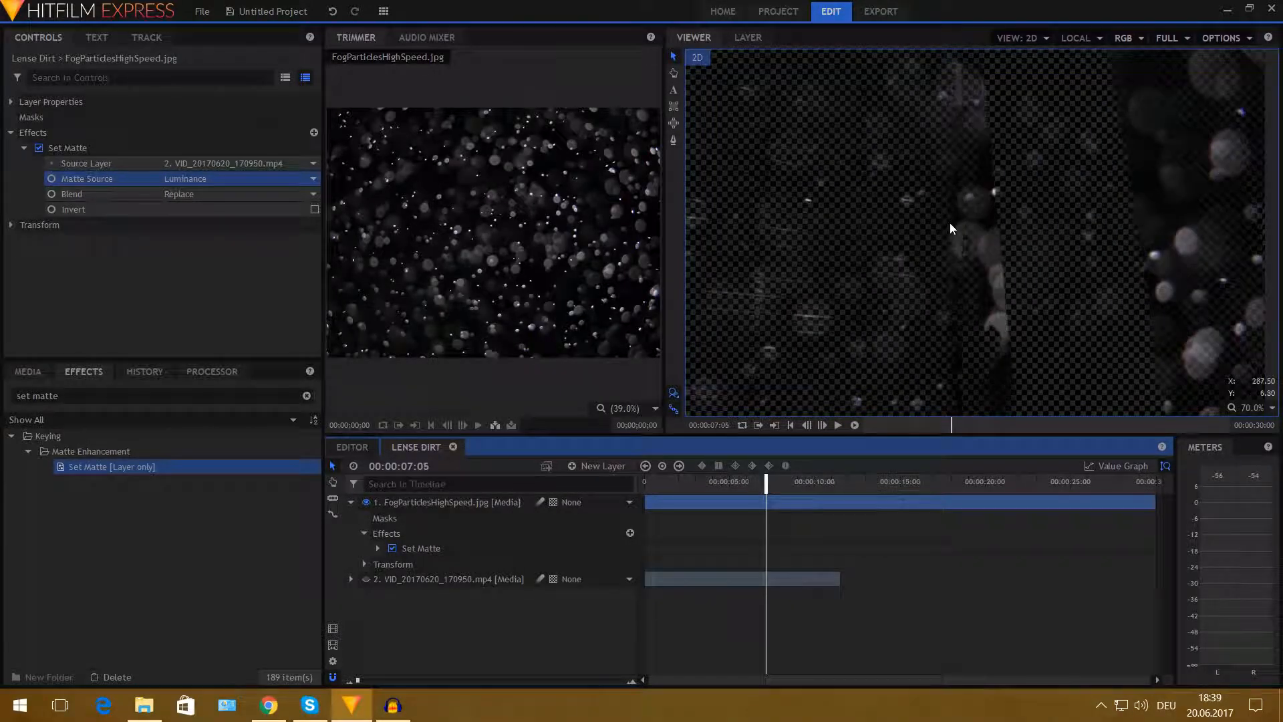
scroll(949, 223, down, 3)
drag(766, 483, 755, 485)
click(351, 502)
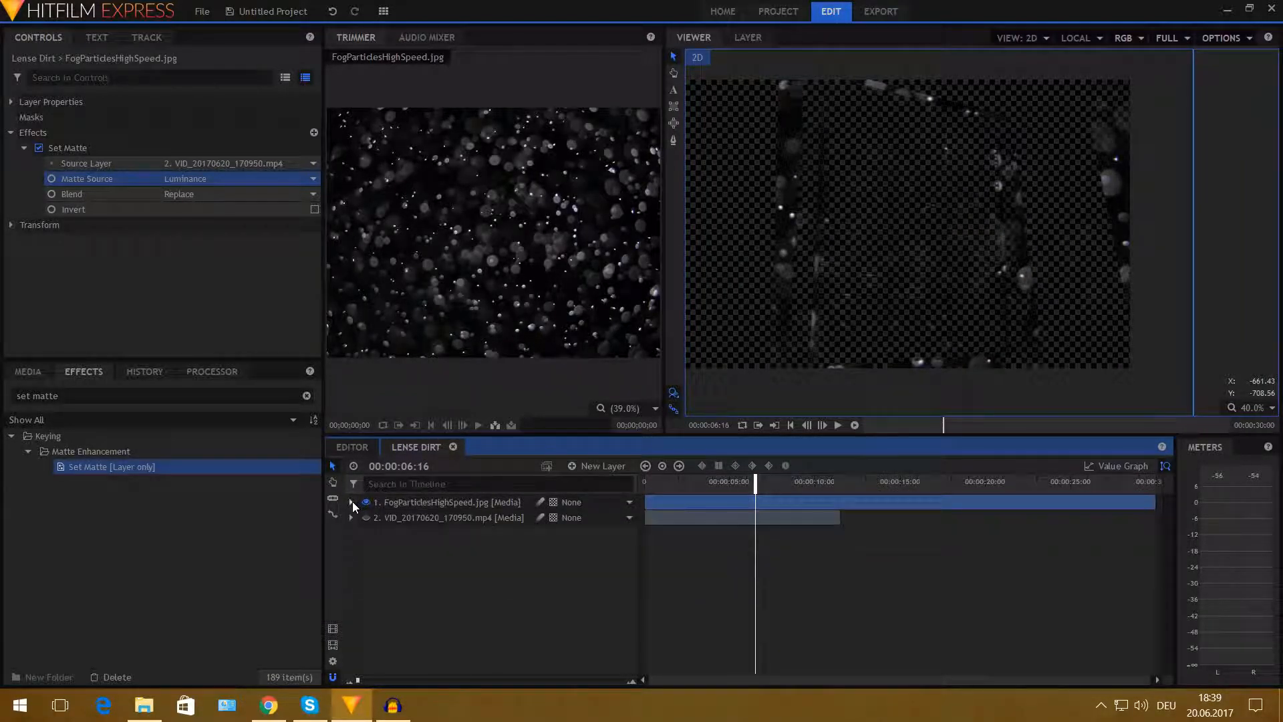
- Unhide the video layer in the Lense Dirt composite and duplicate it
click(367, 517)
click(441, 520)
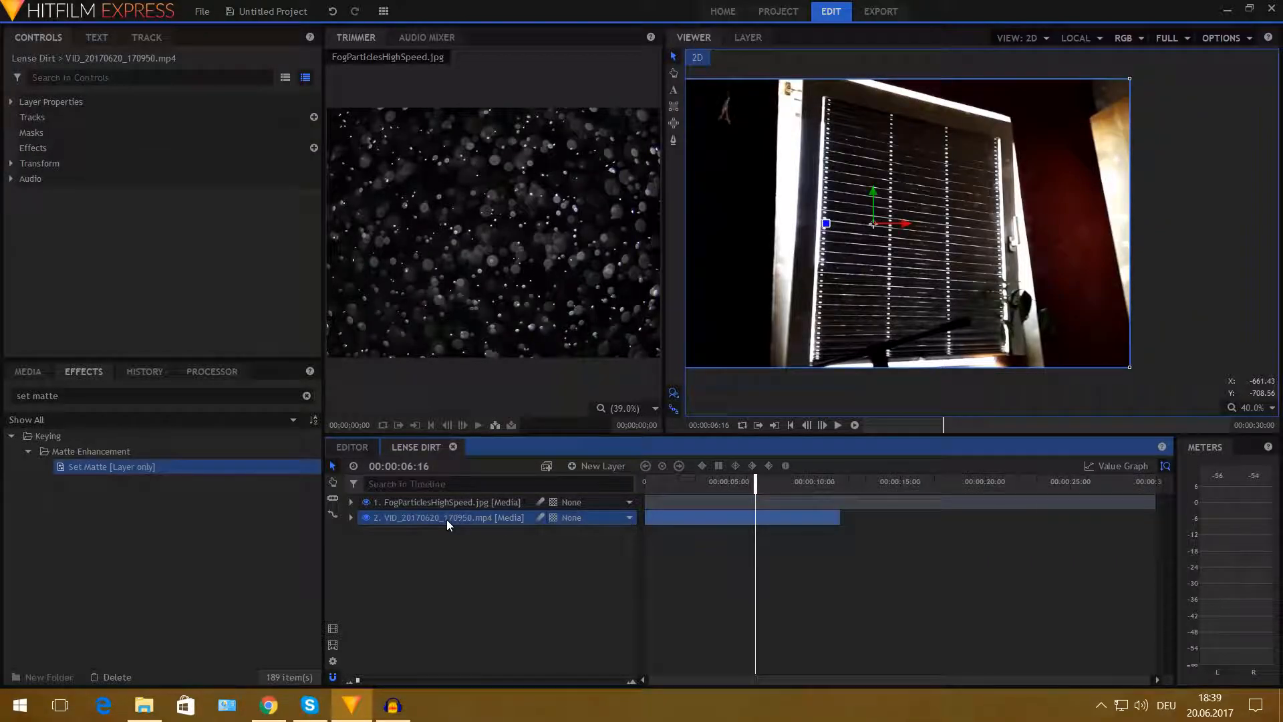
key(ctrl+d)
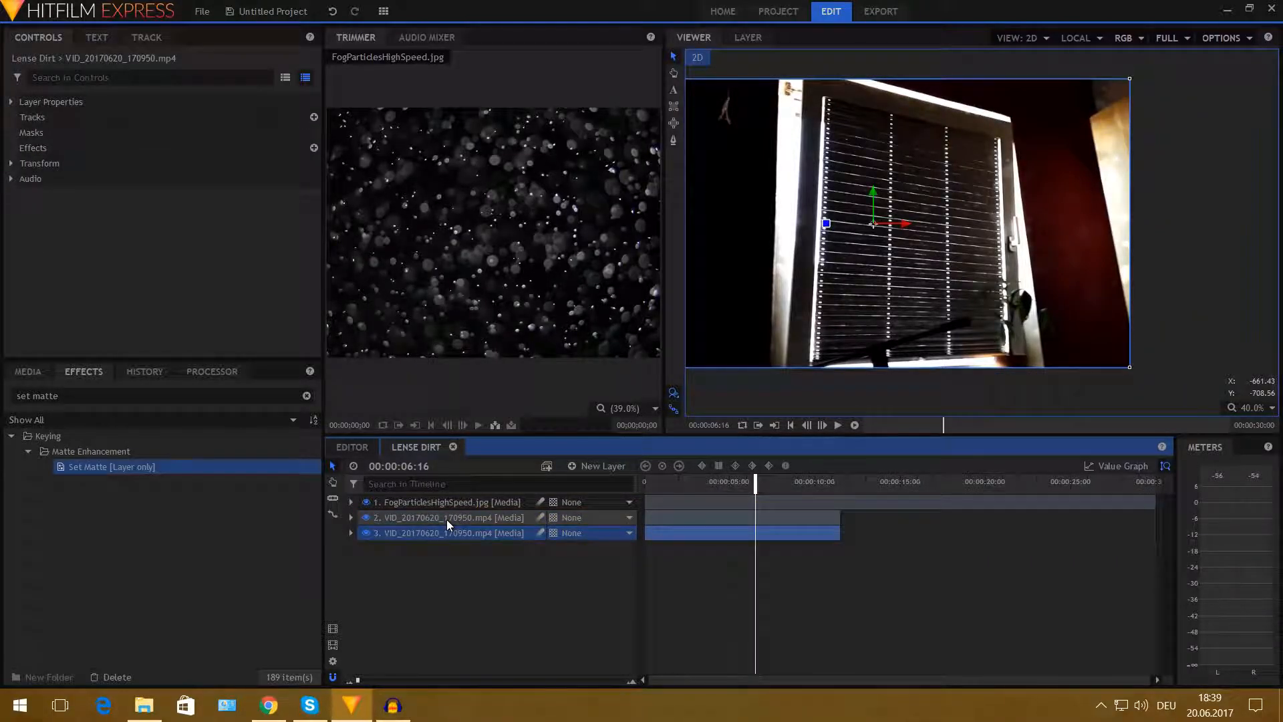
click(479, 568)
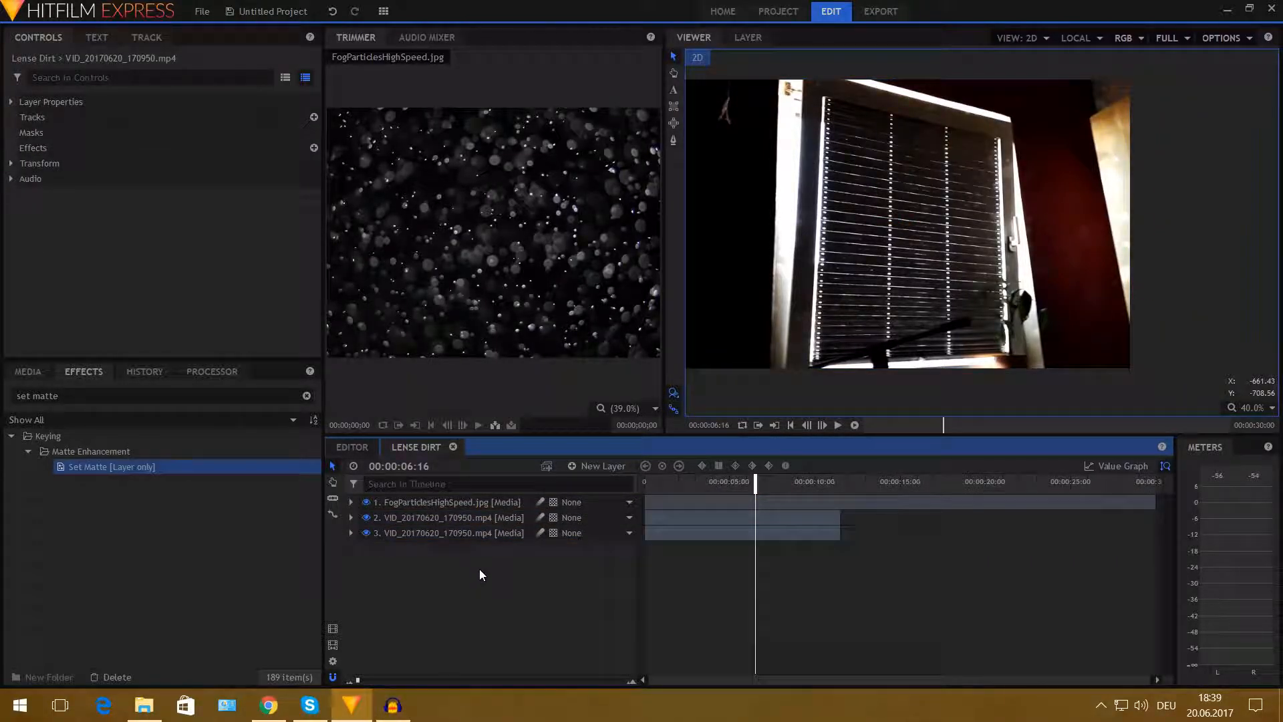
- Turn the duplicate video layer into a composite shot named Luminance Key
click(461, 533)
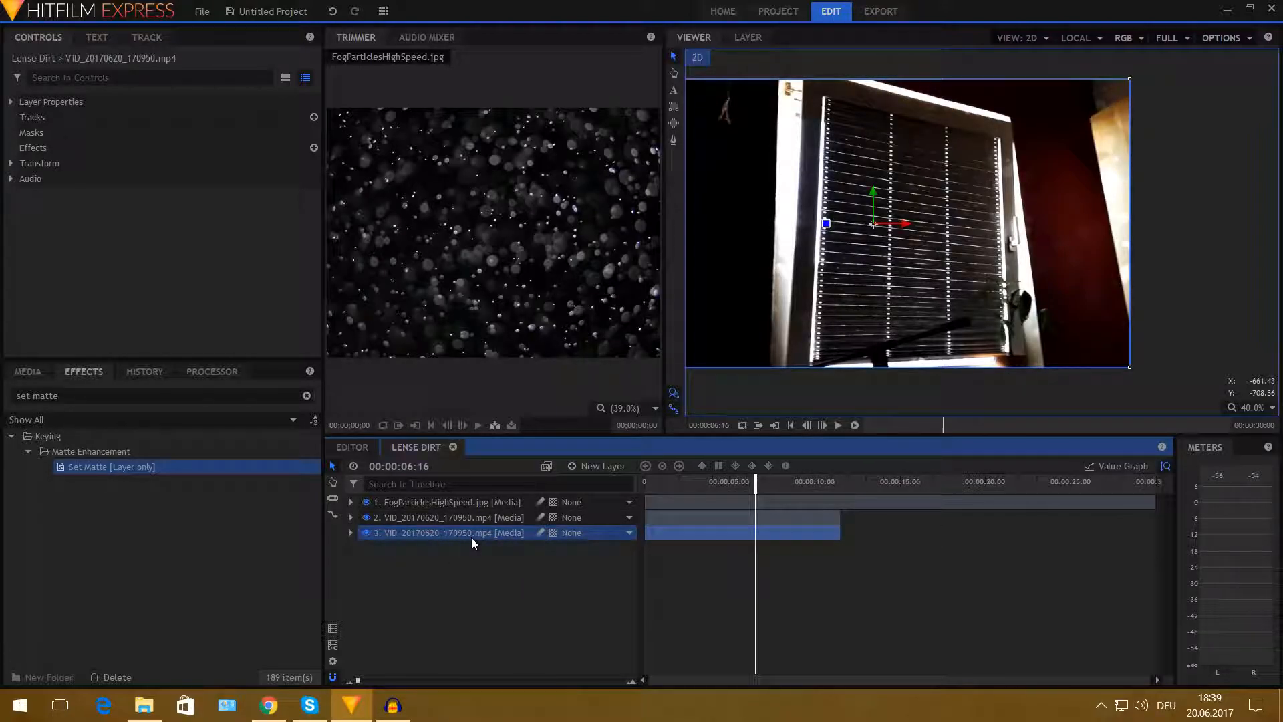
right_click(457, 534)
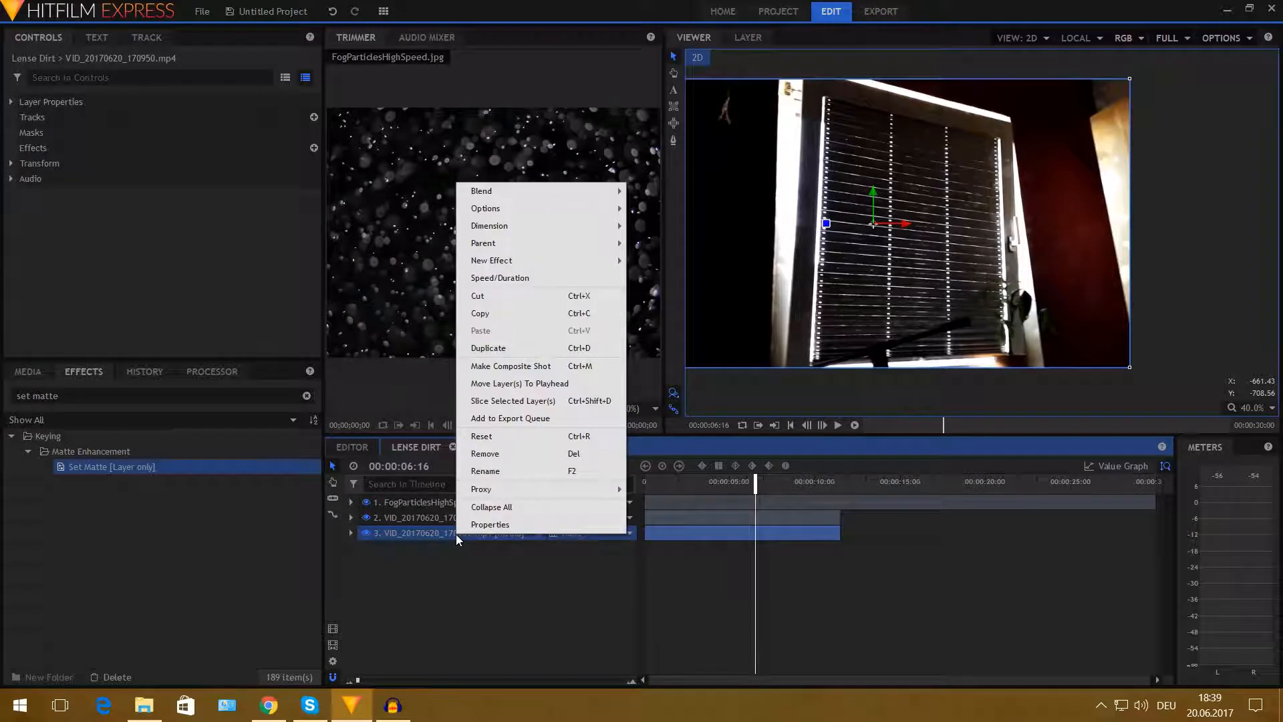
click(540, 367)
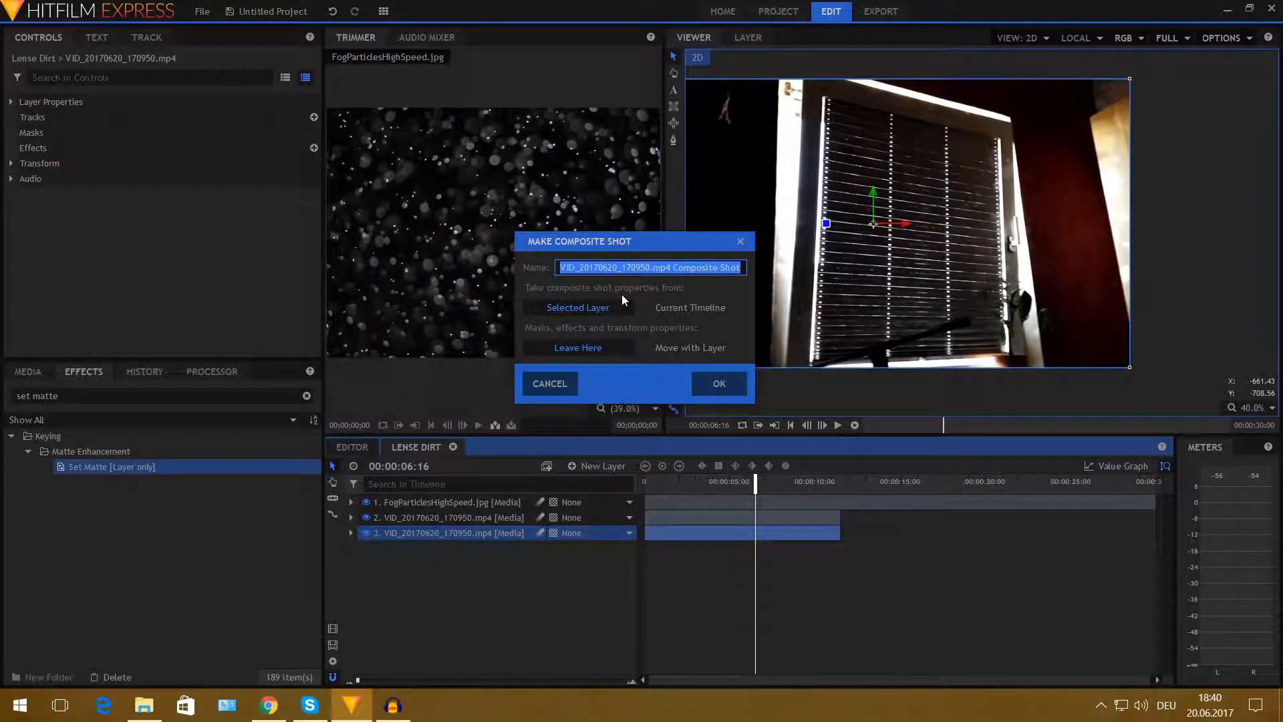
key(BackSpace)
text(Luminance Key)
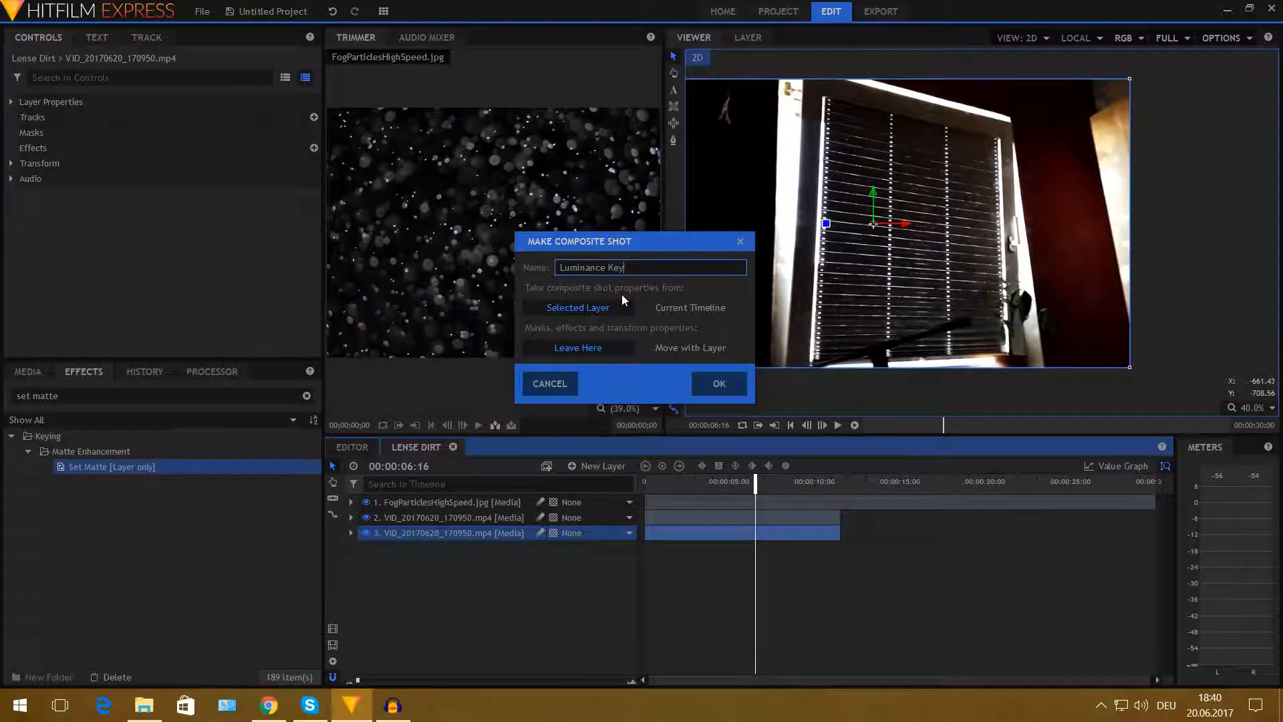
key(Return)
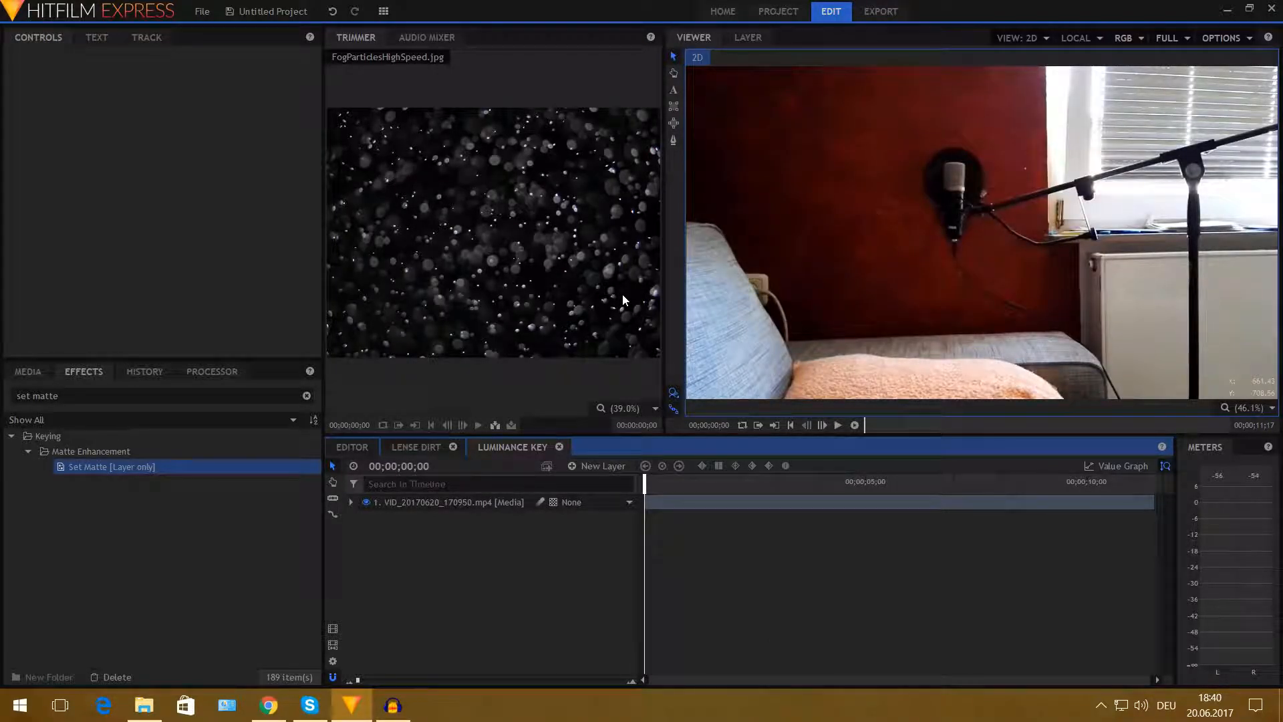
- Search the effects for level and apply Levels Histogram to the video layer in Luminance Key
click(434, 505)
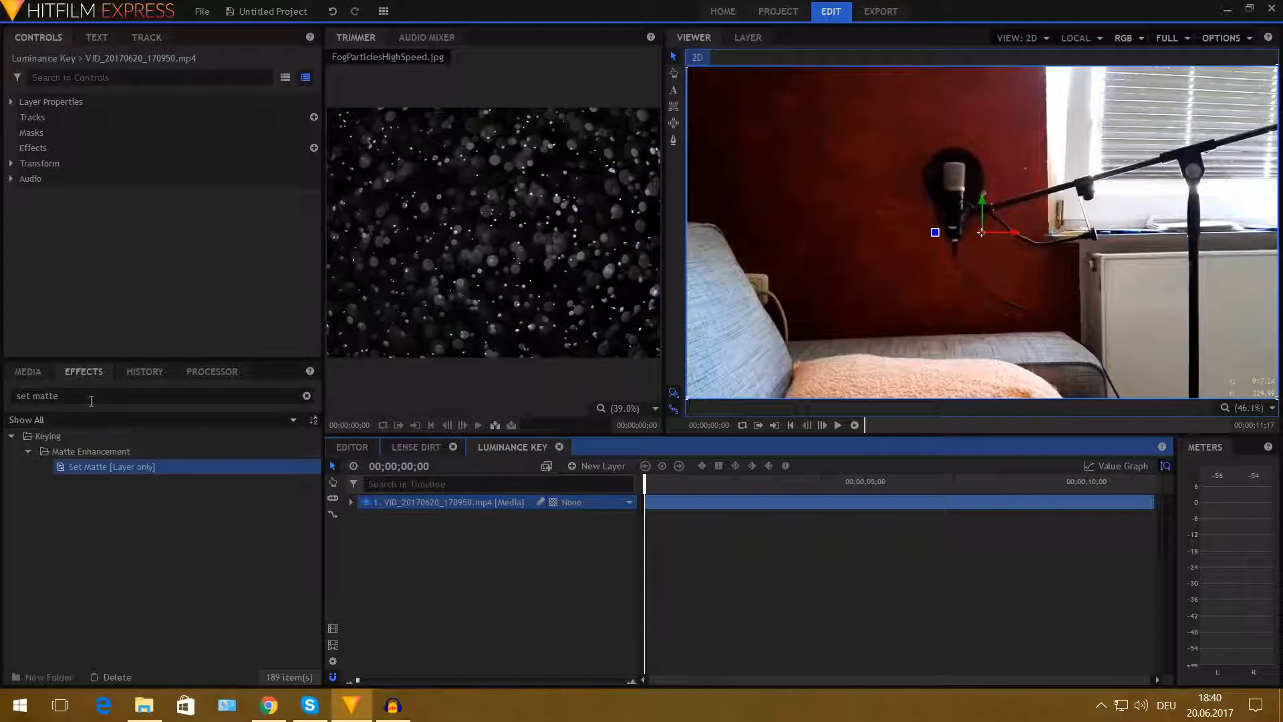
click(106, 395)
key(ctrl+a)
text(level)
drag(69, 499, 439, 501)
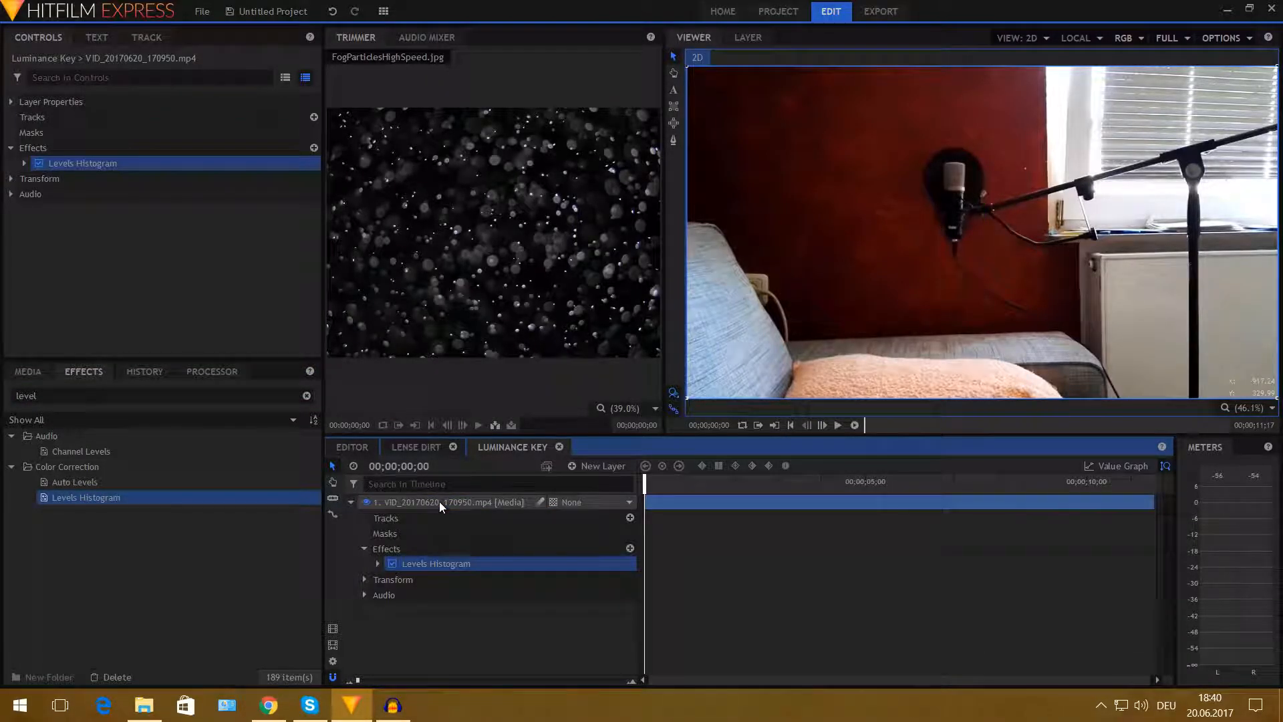
- Raise the Levels Histogram Input Black to about 0.66 and scrub the timeline to check the result
click(25, 164)
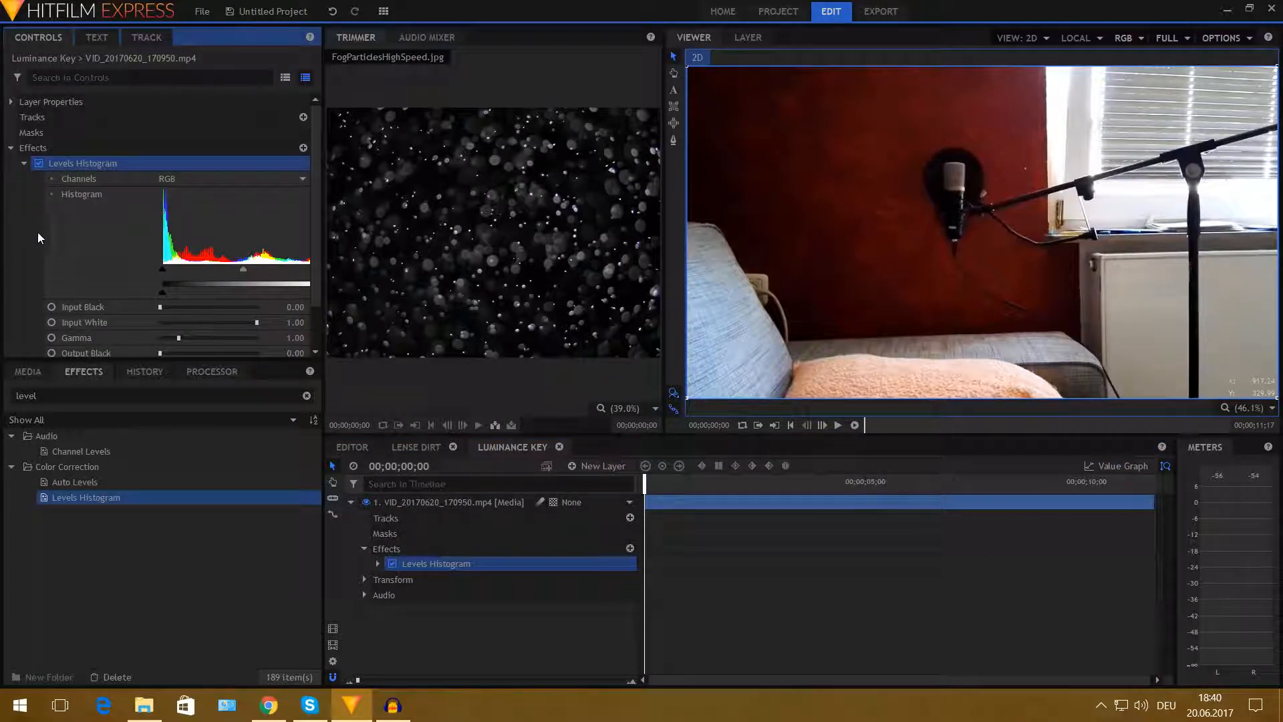
click(91, 307)
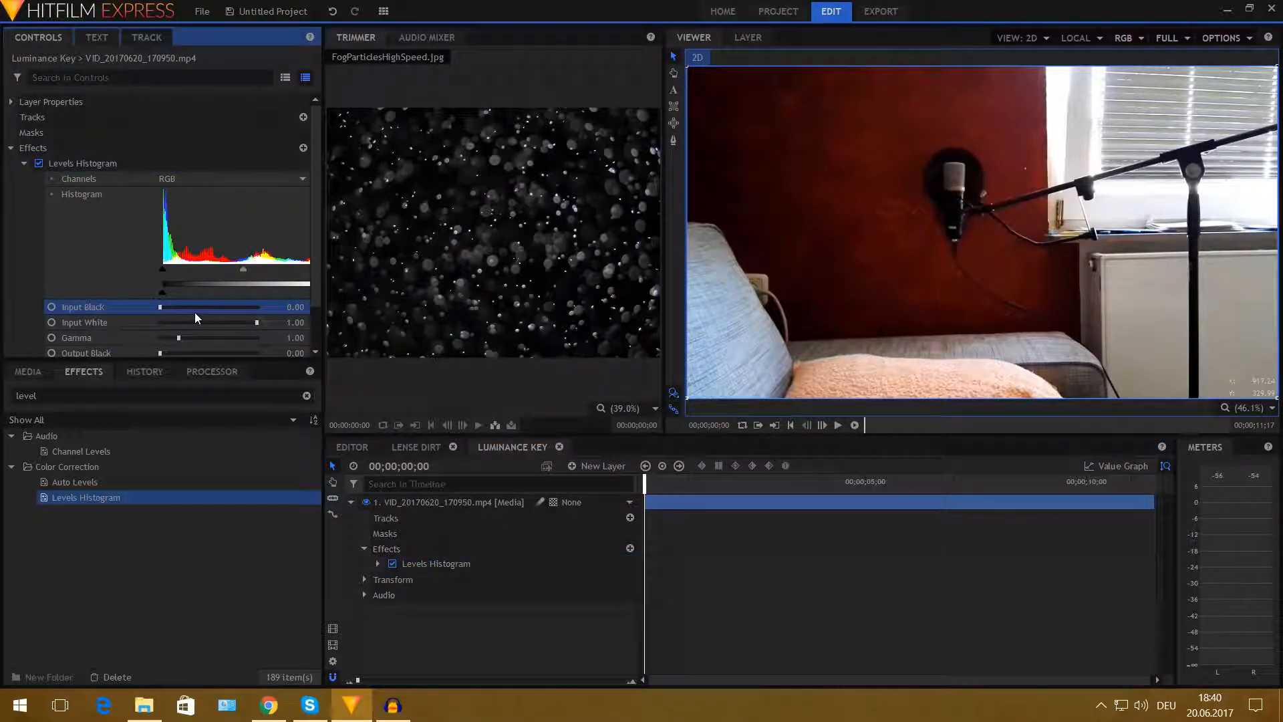
drag(159, 306, 224, 318)
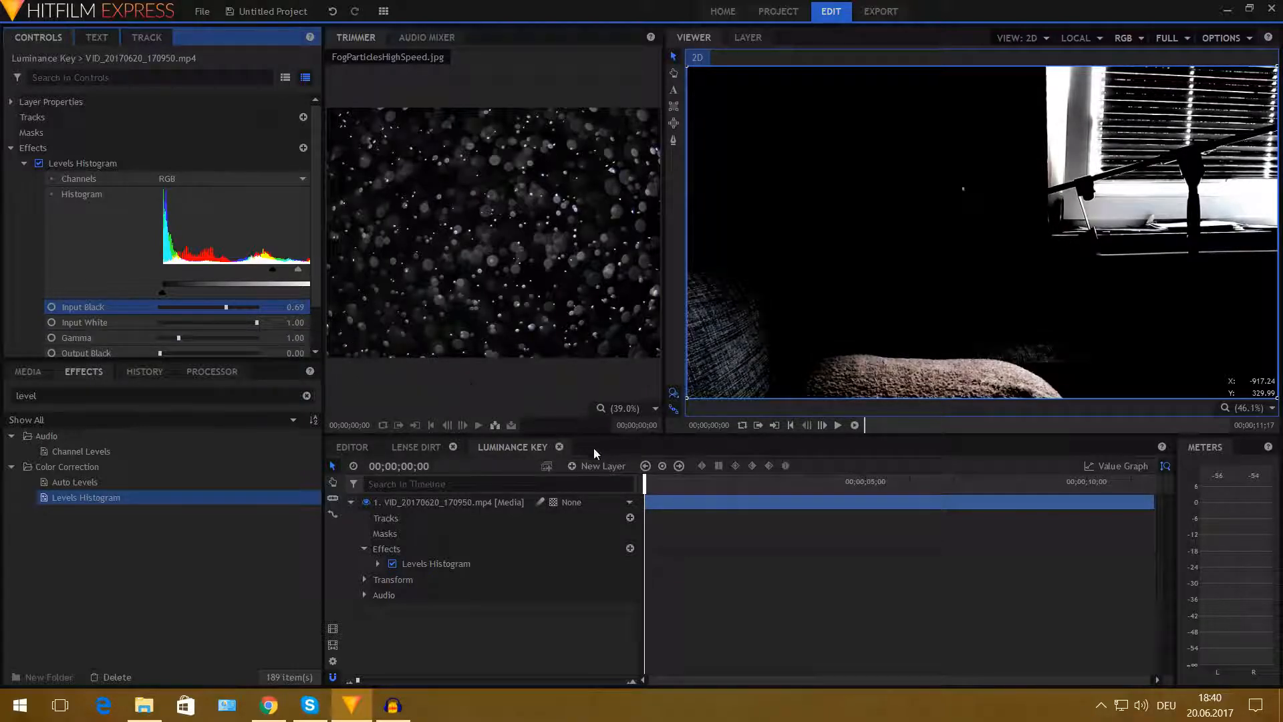
drag(225, 307, 224, 308)
click(670, 485)
drag(682, 485, 866, 488)
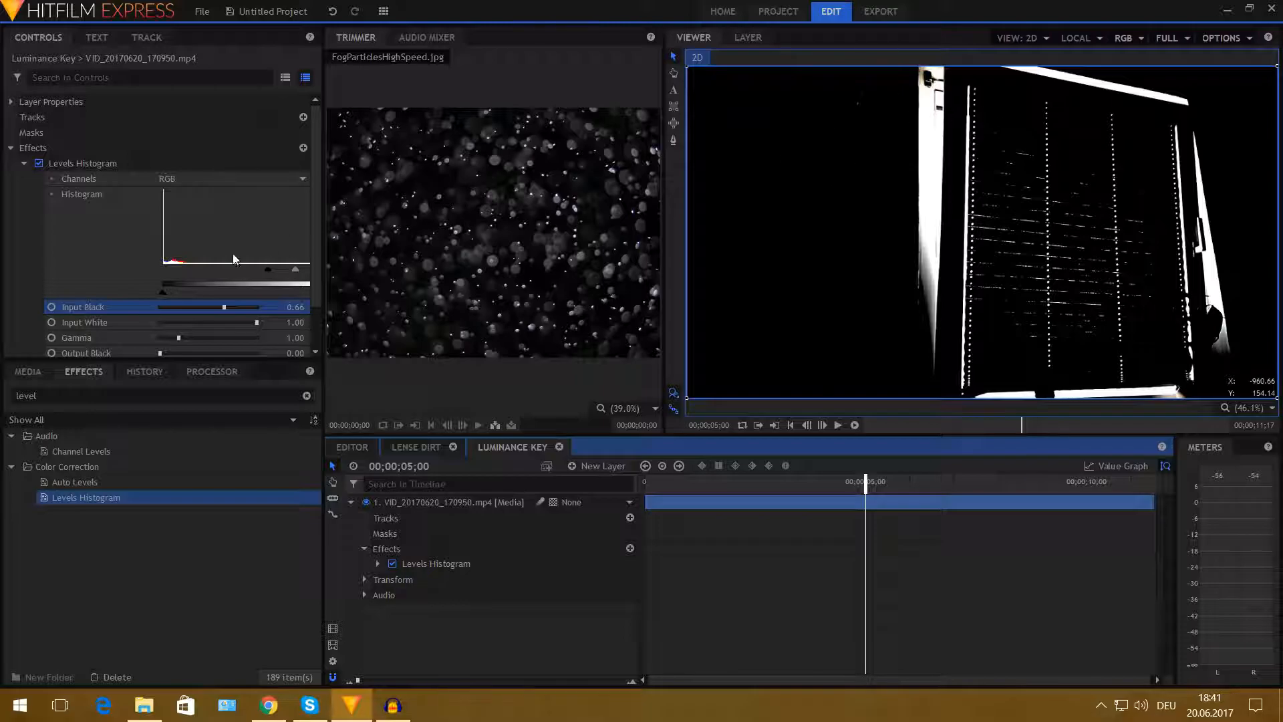
click(24, 164)
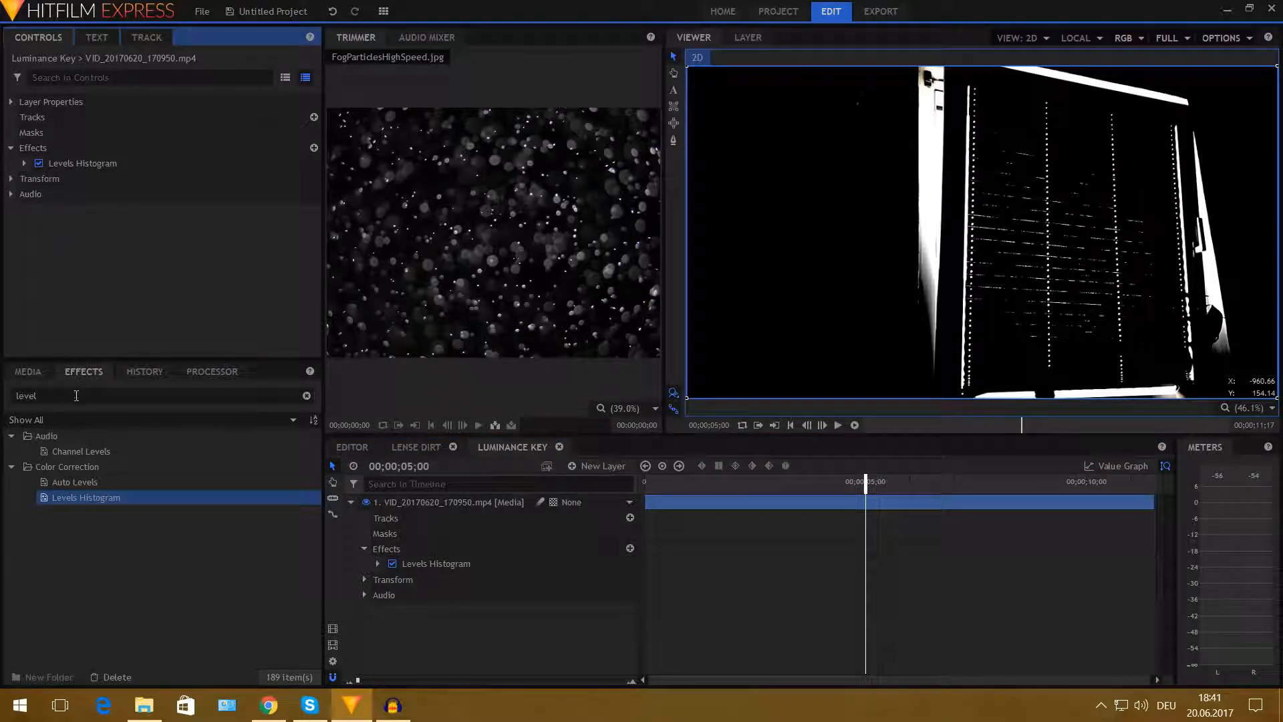
- Apply a Blur effect to the video layer and set its radius to 125 px
drag(138, 397, 8, 398)
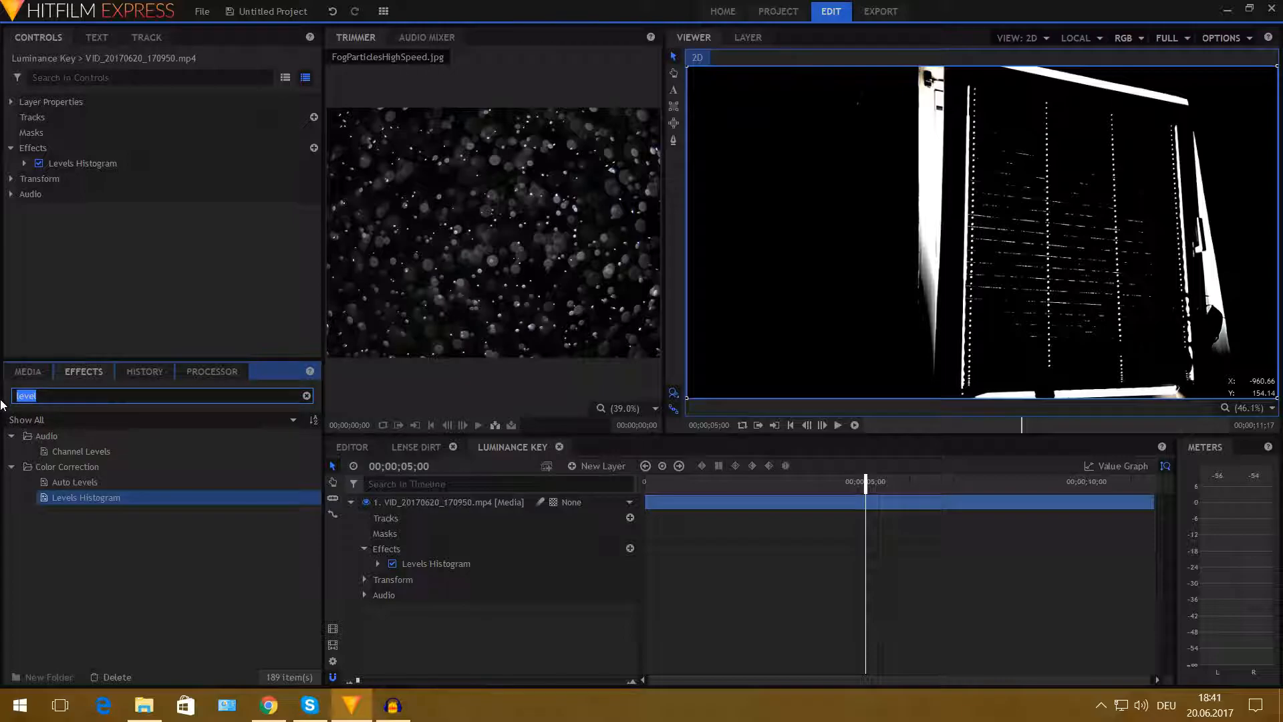
text(blur)
drag(70, 467, 60, 168)
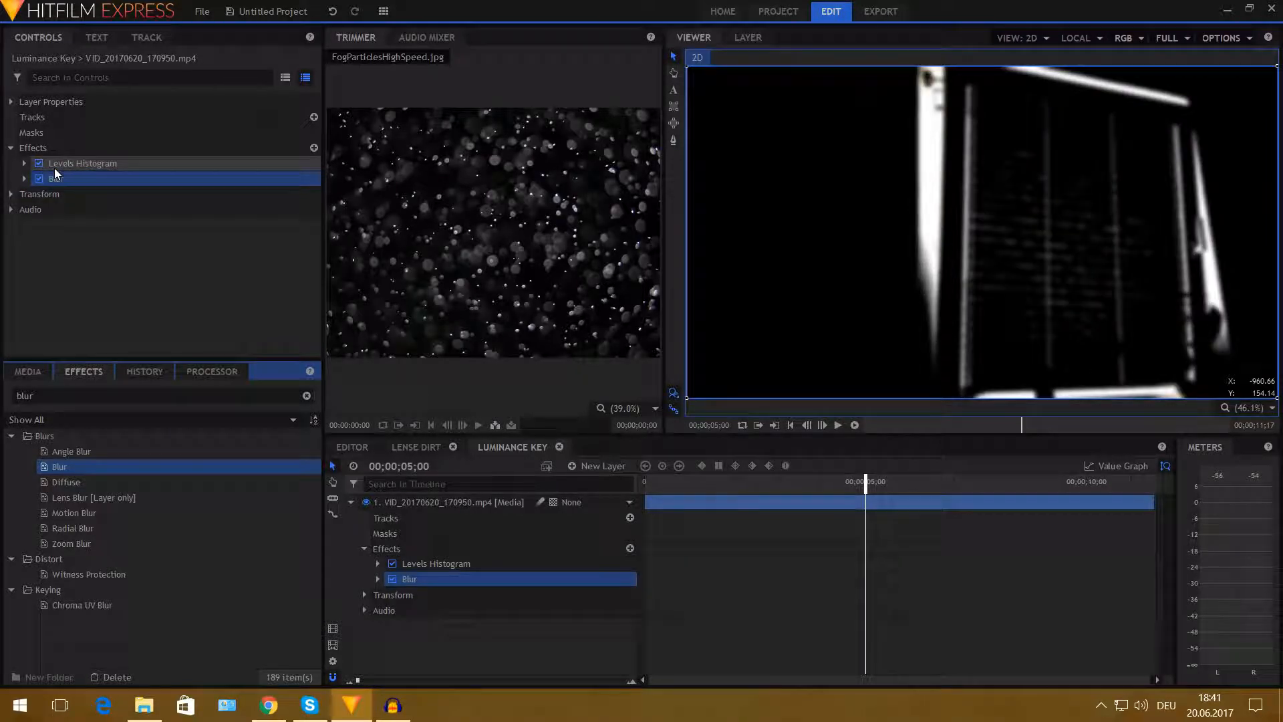
click(23, 176)
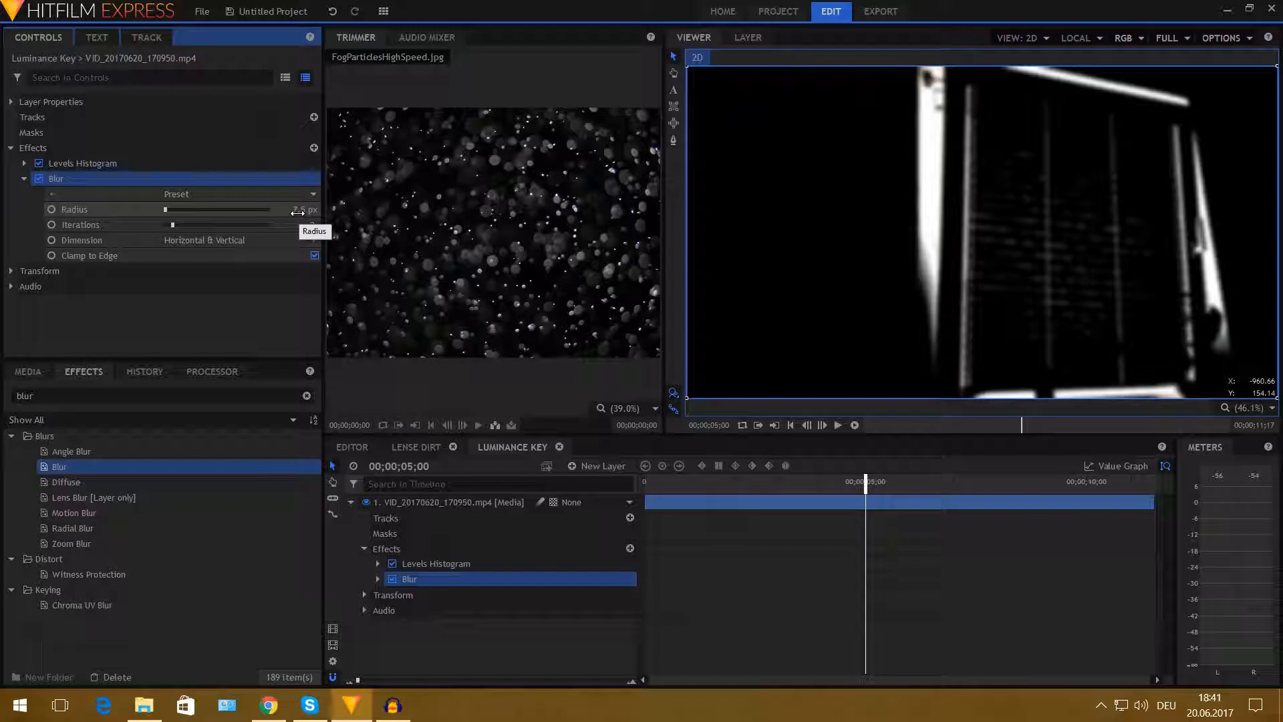
drag(297, 212, 331, 213)
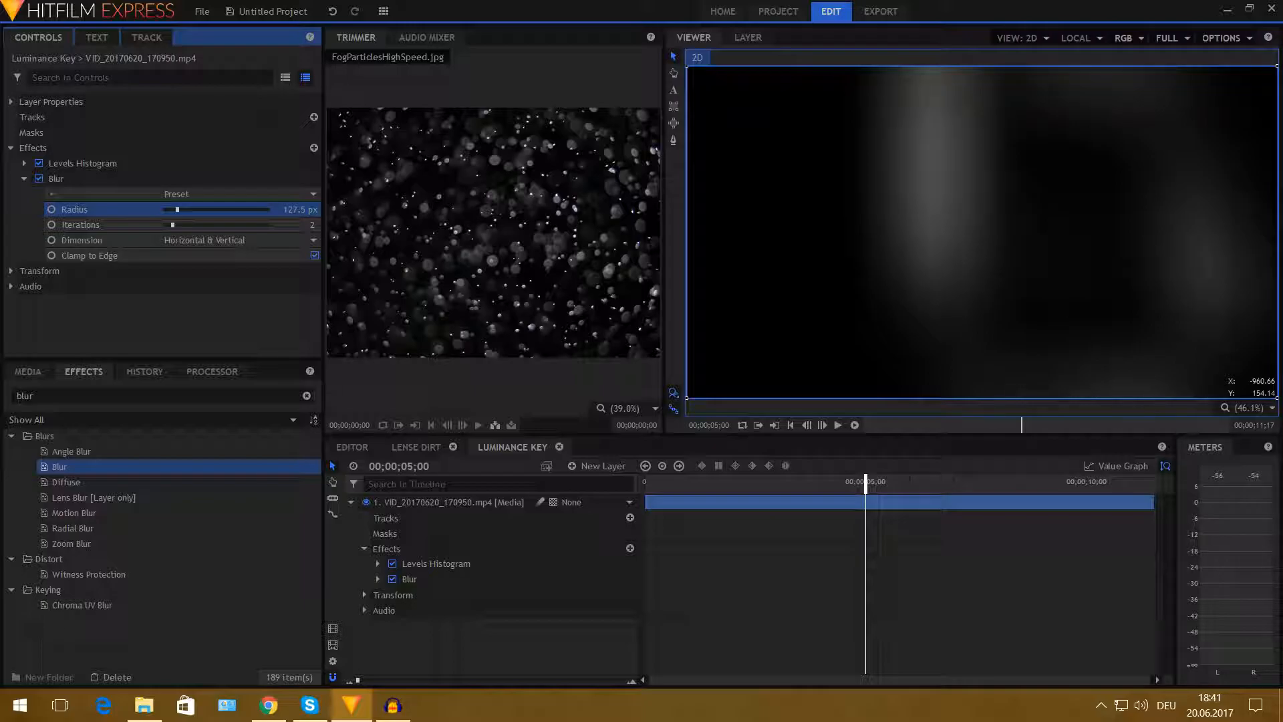
click(309, 209)
key(Return)
drag(850, 483, 764, 485)
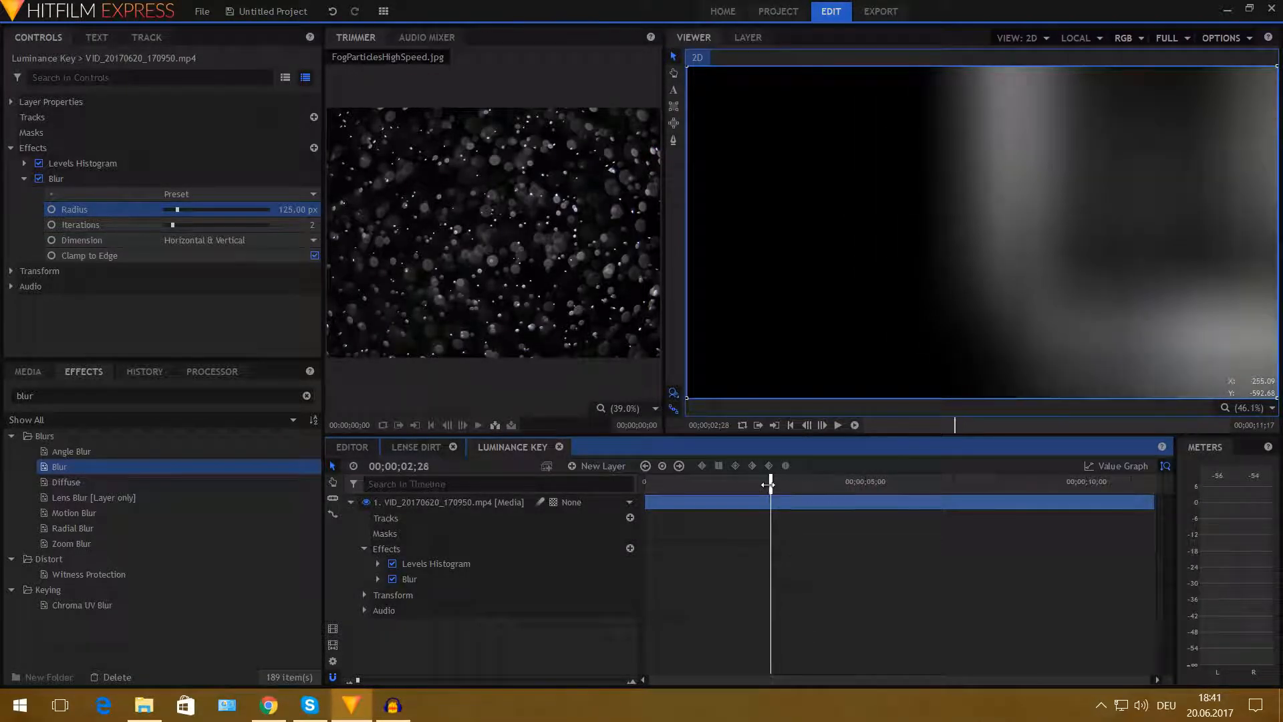
- Toggle the Blur effect off and on to compare the result
click(25, 178)
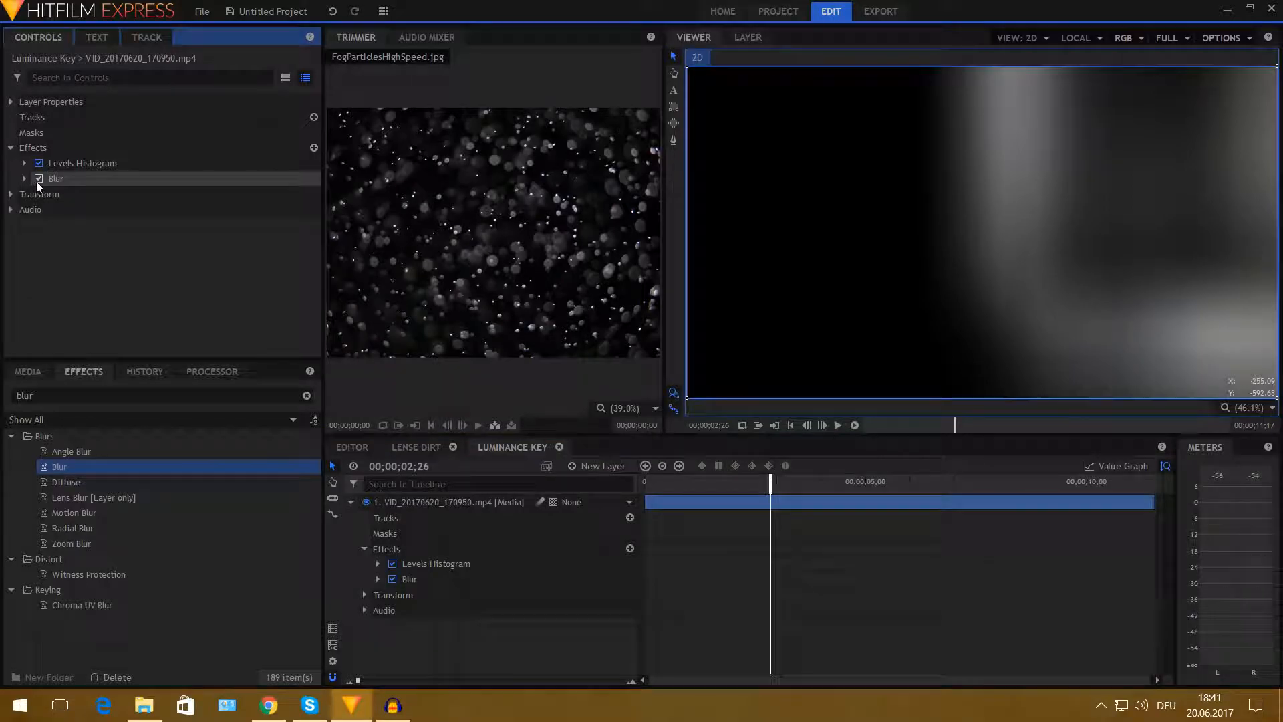
click(38, 180)
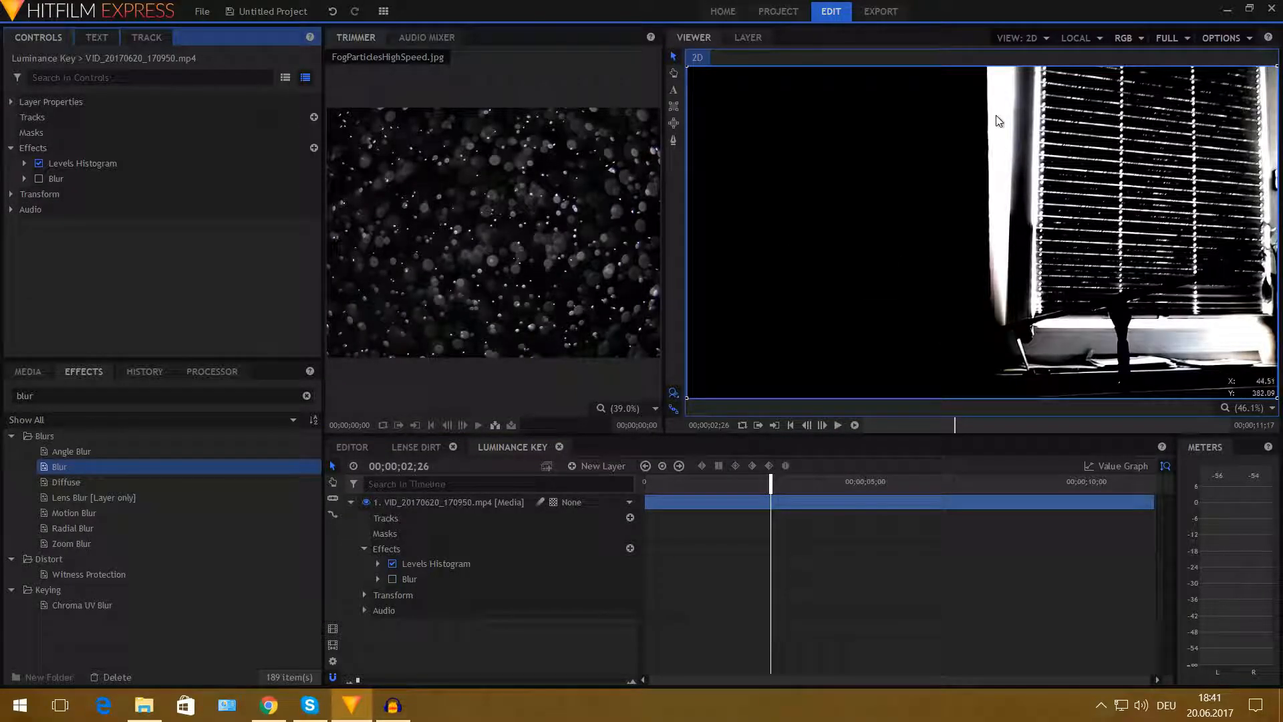
click(37, 181)
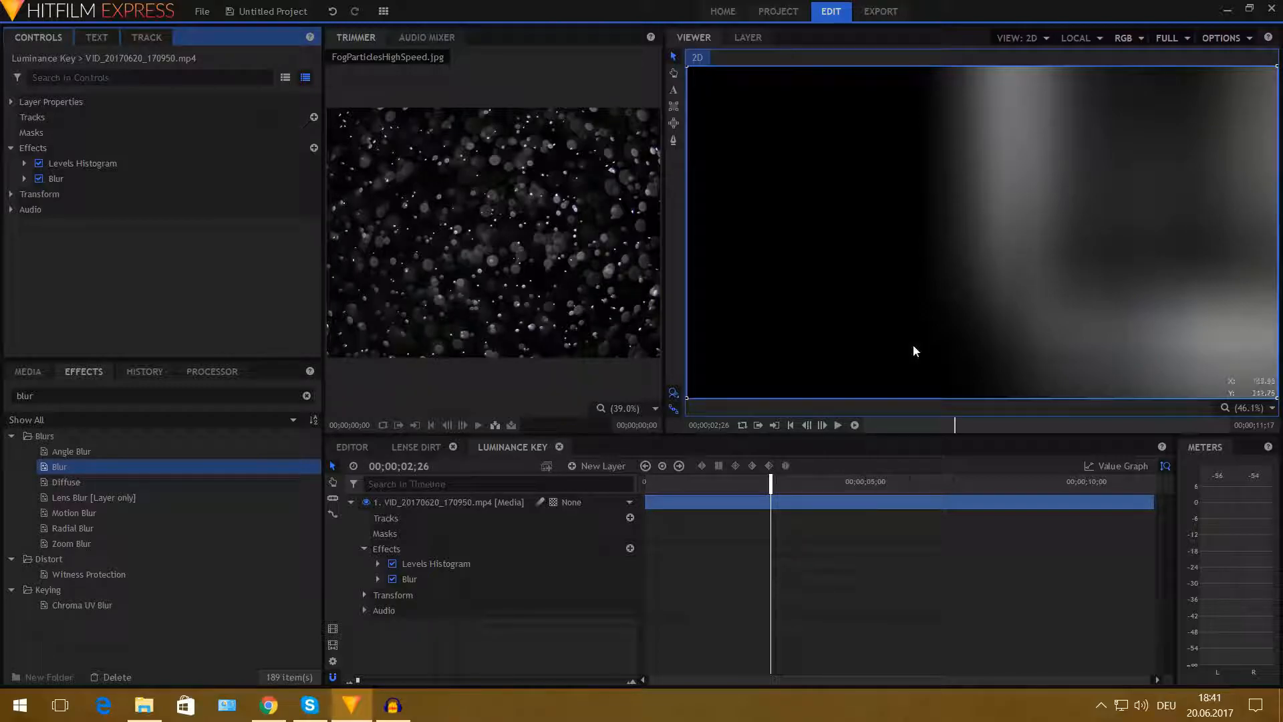
- Duplicate the blurred video layer and change the top copy's blend mode
click(351, 502)
click(452, 502)
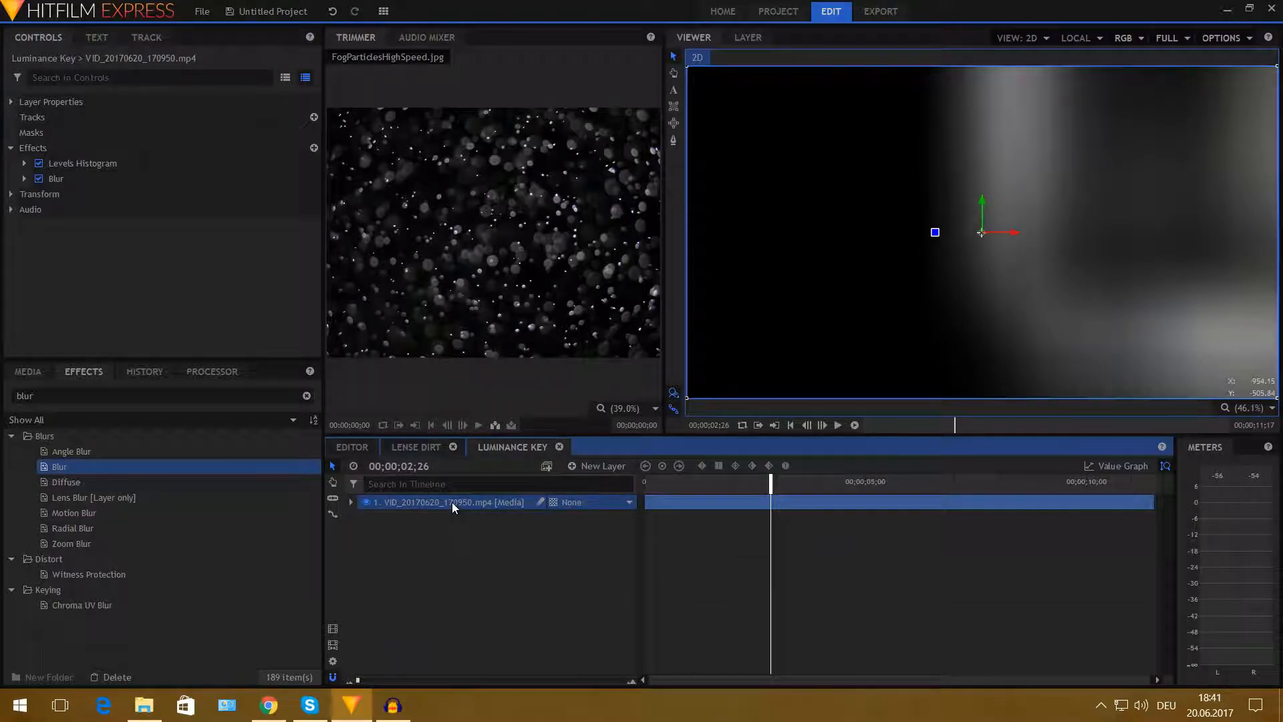
key(ctrl+d)
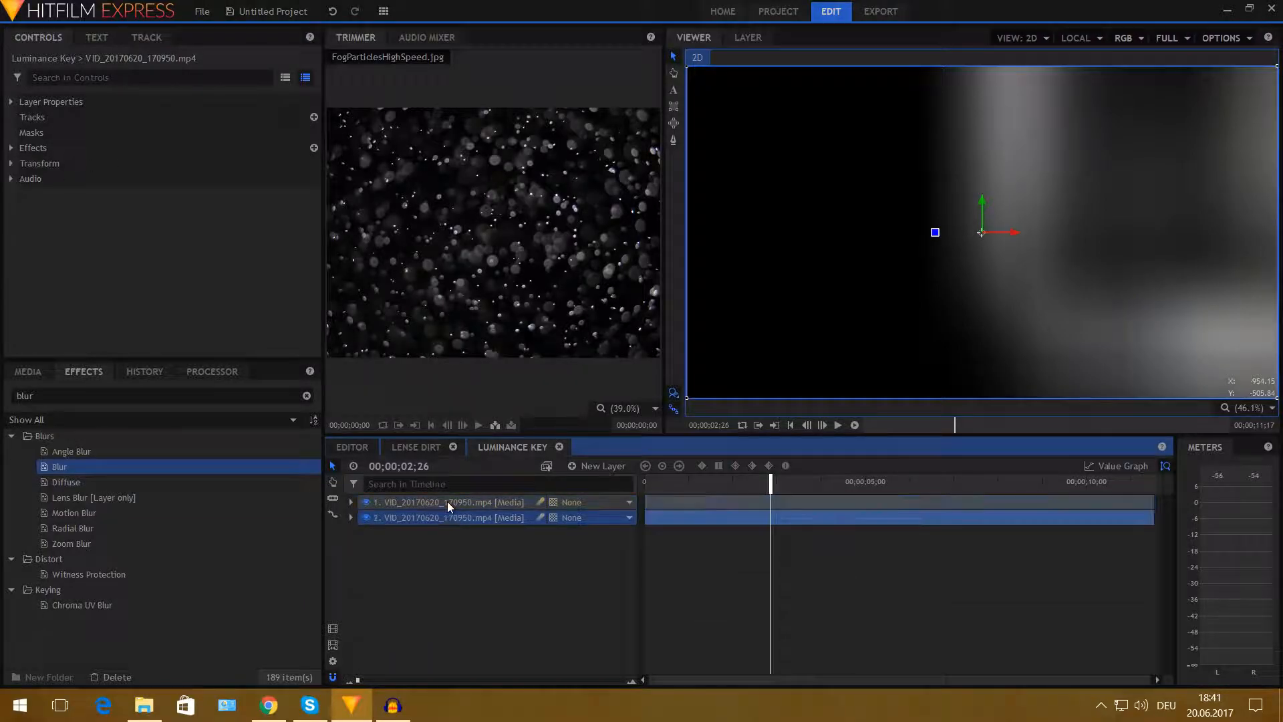
right_click(448, 502)
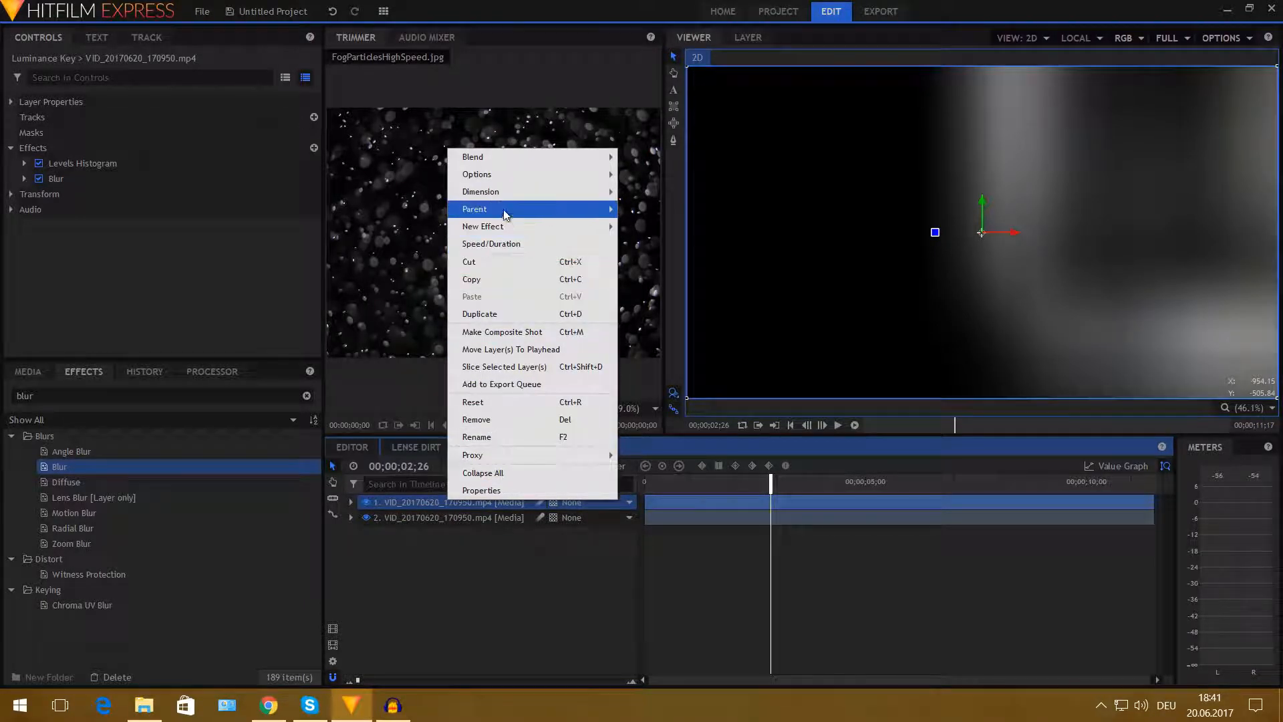
click(659, 179)
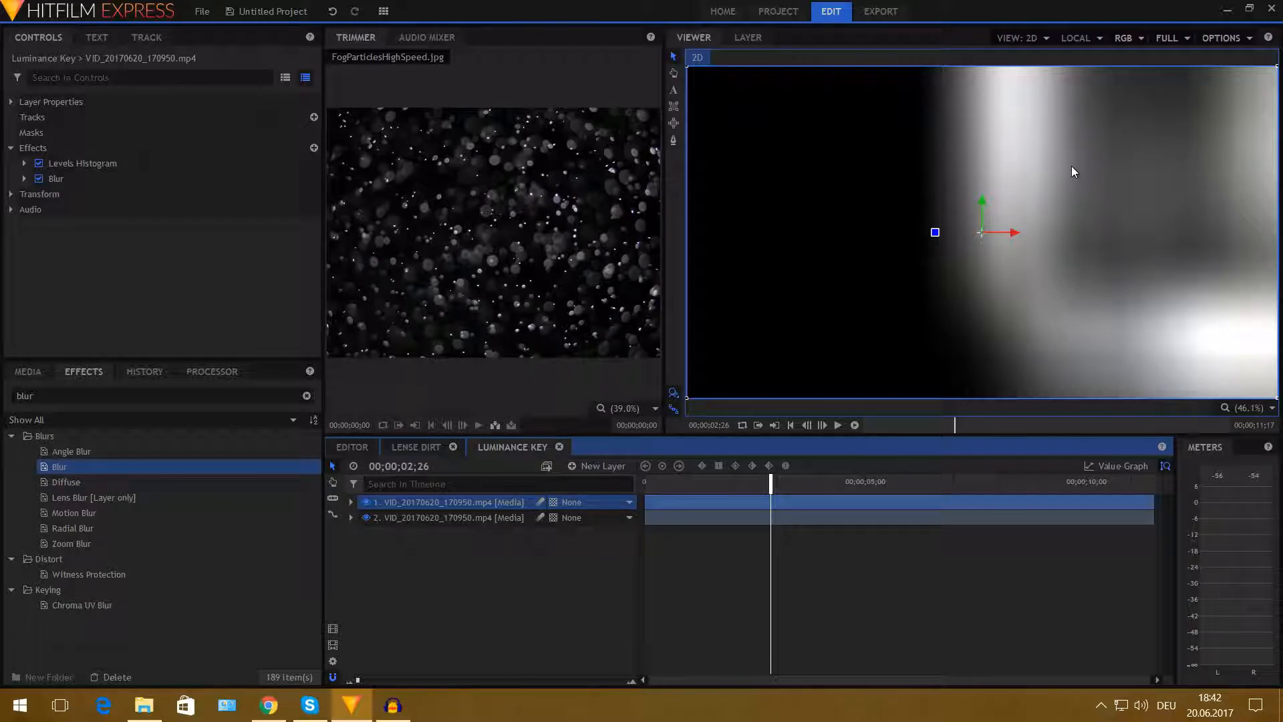
- Set the top copy's Blur radius to about 287 px
click(25, 179)
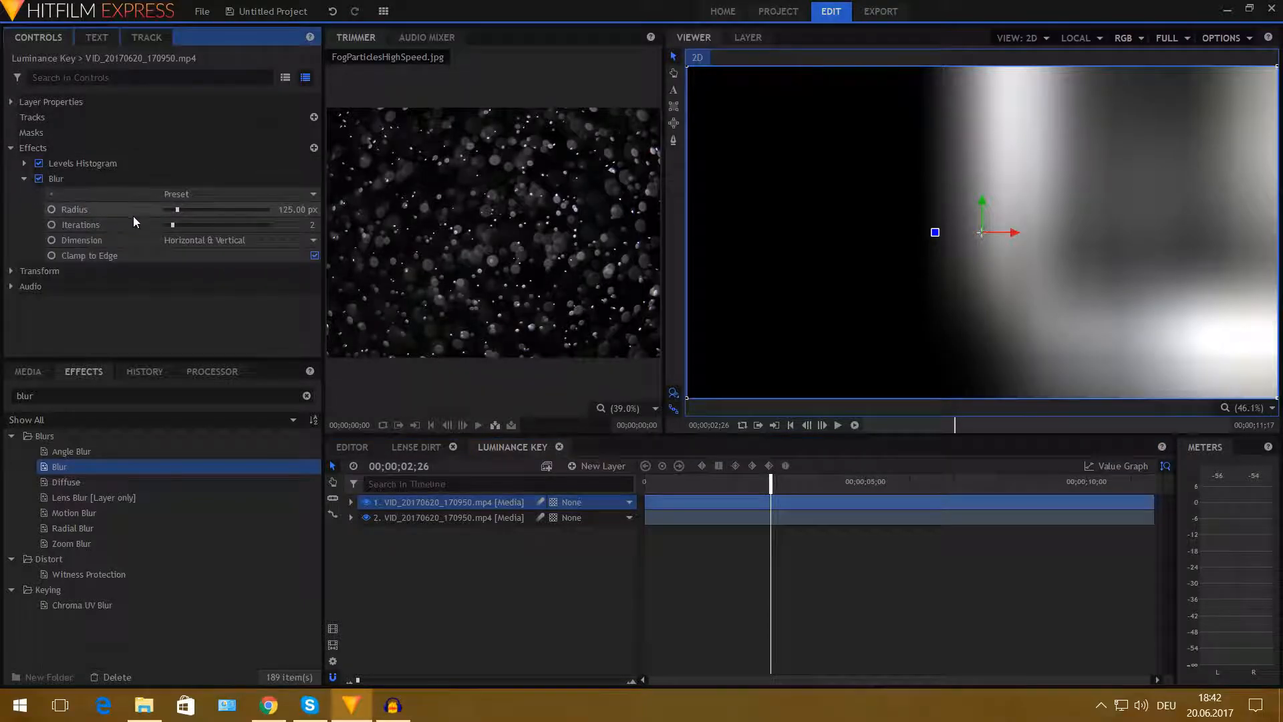
drag(178, 207, 194, 212)
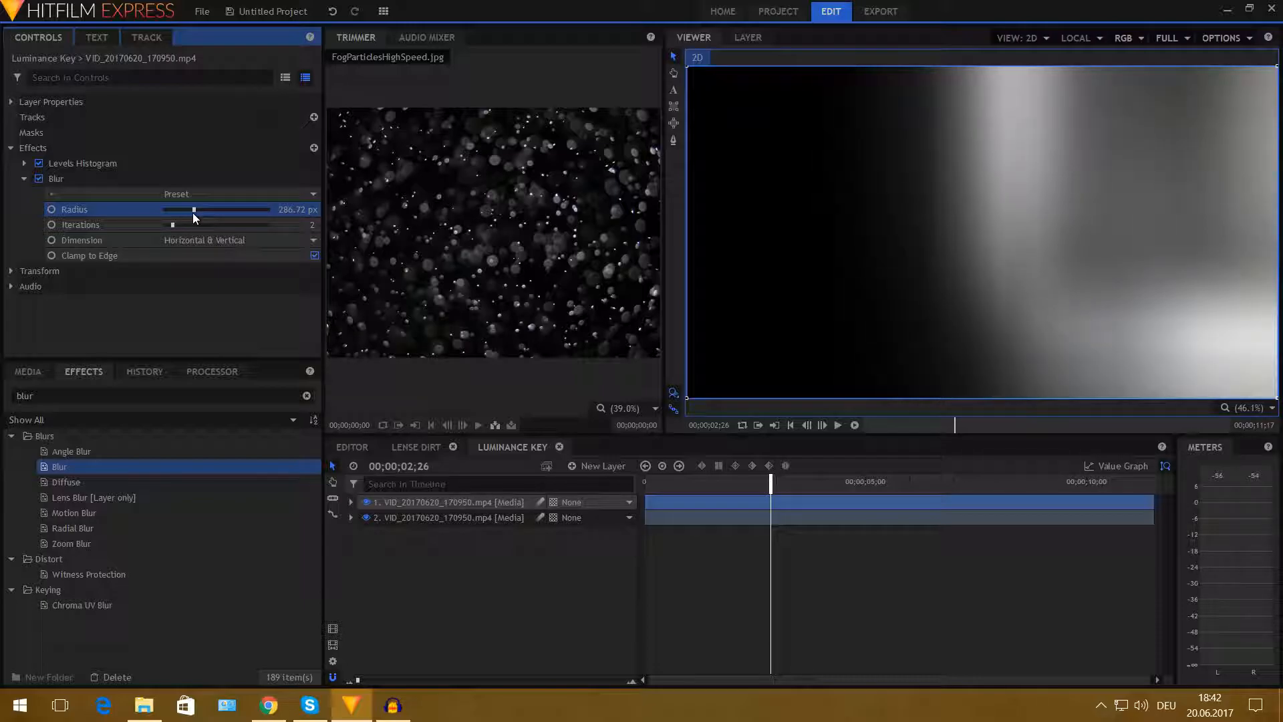
click(26, 179)
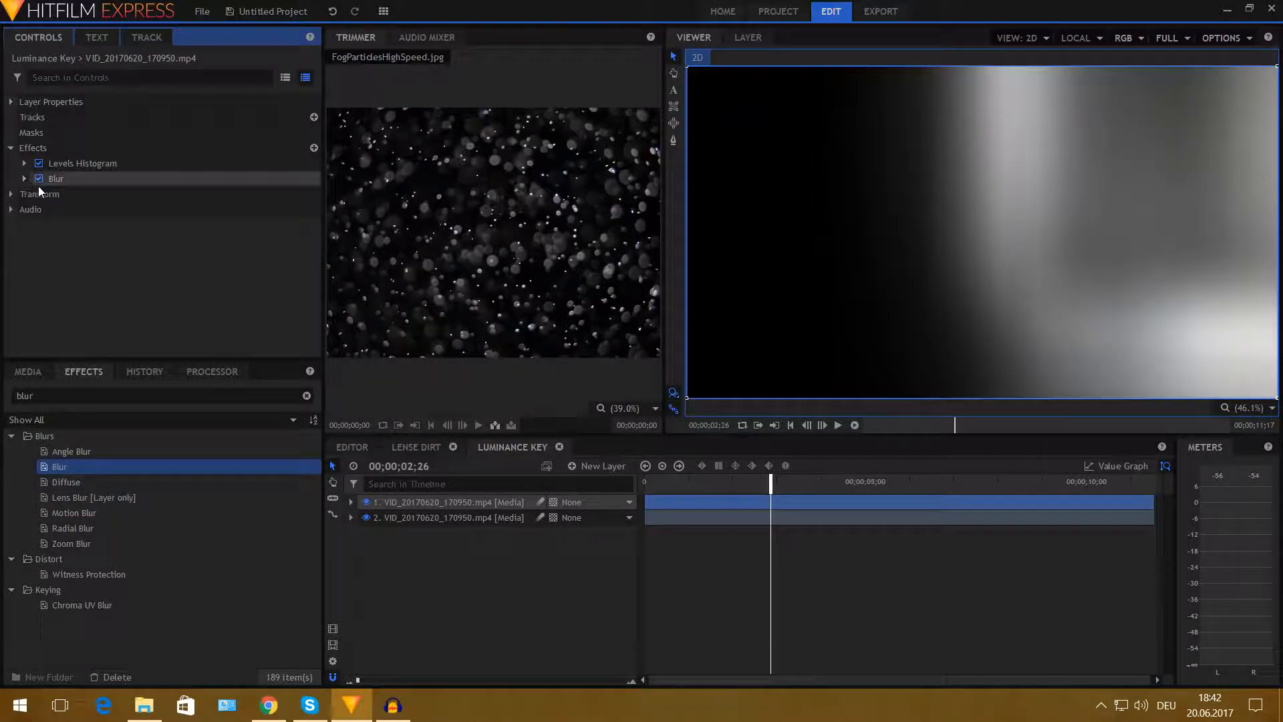
- Toggle the top copy's visibility and scrub to the start to compare the glow
click(367, 504)
click(370, 504)
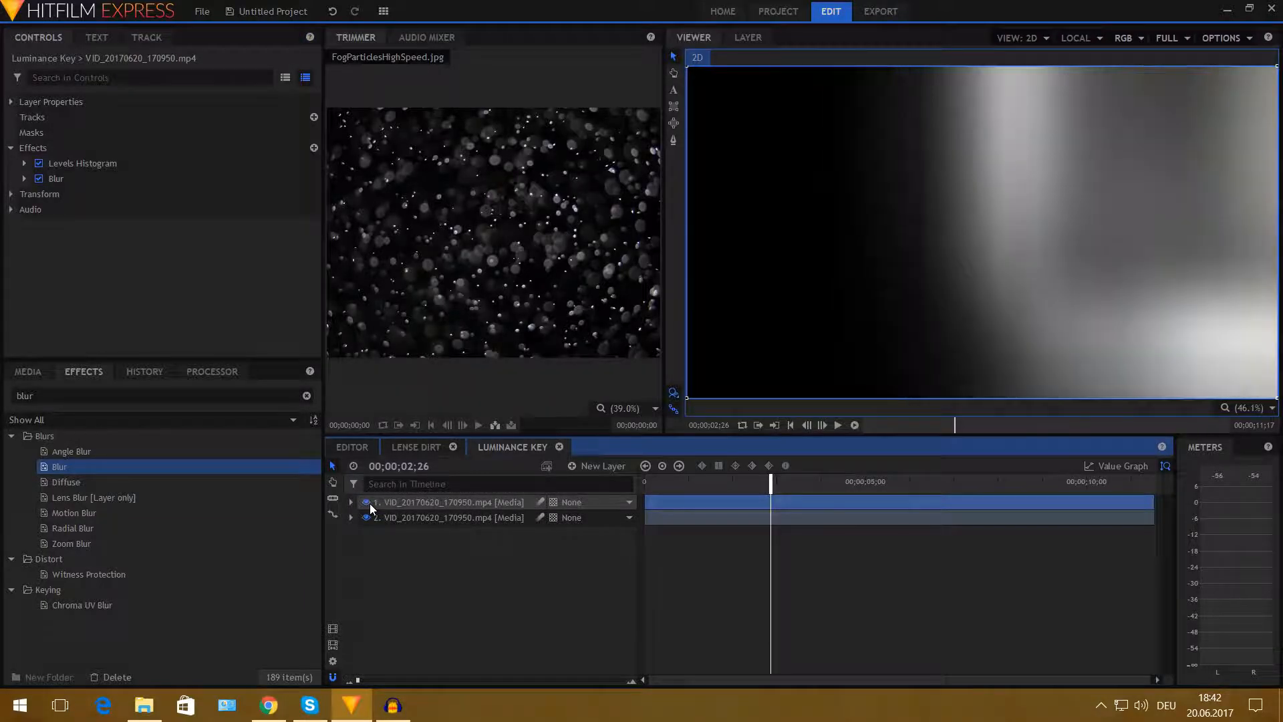
click(371, 503)
click(371, 504)
drag(788, 482, 644, 491)
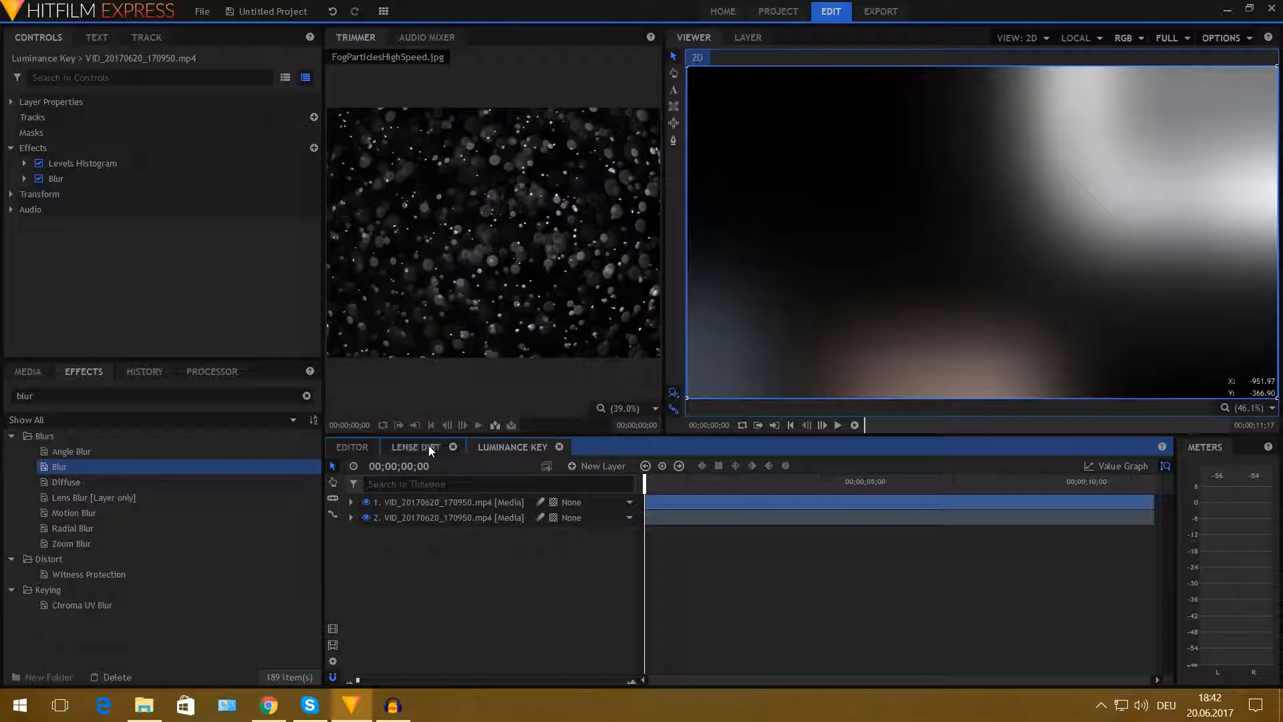
- In the Lense Dirt composite, set the fog particles layer's Set Matte source layer to the Luminance Key composite
click(435, 446)
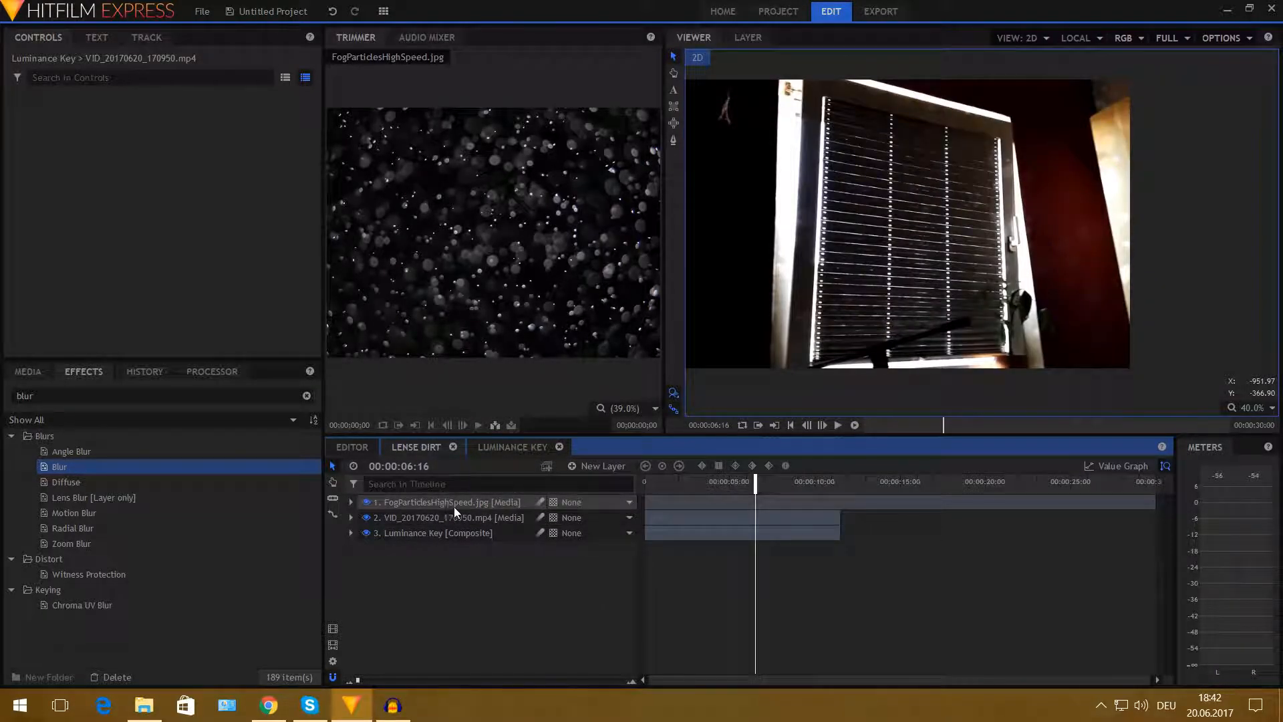
click(393, 508)
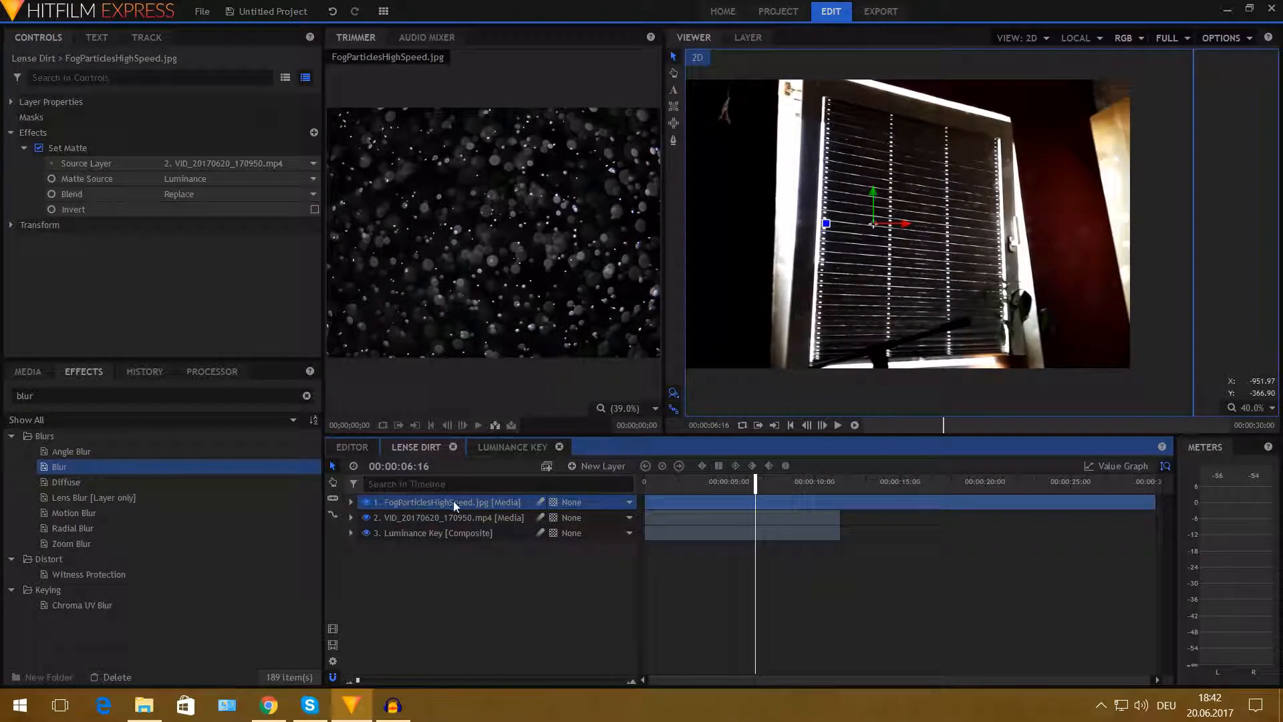
click(351, 501)
click(377, 548)
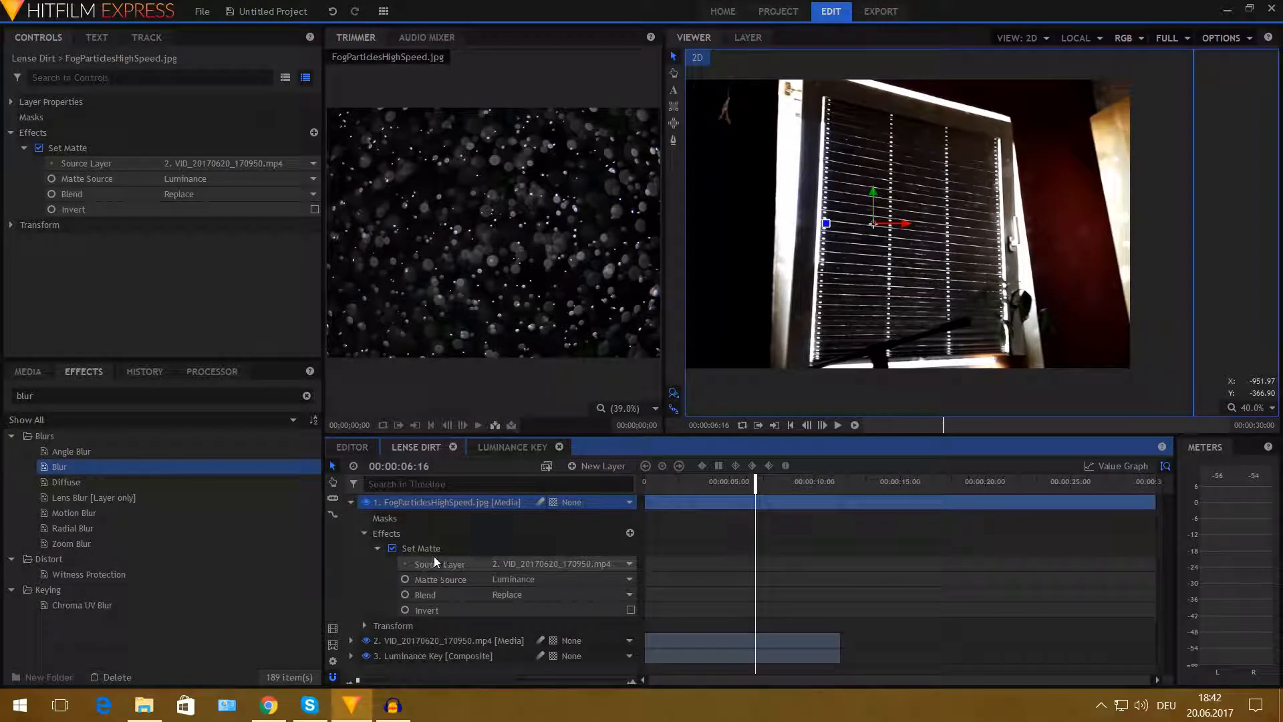
click(563, 566)
click(569, 603)
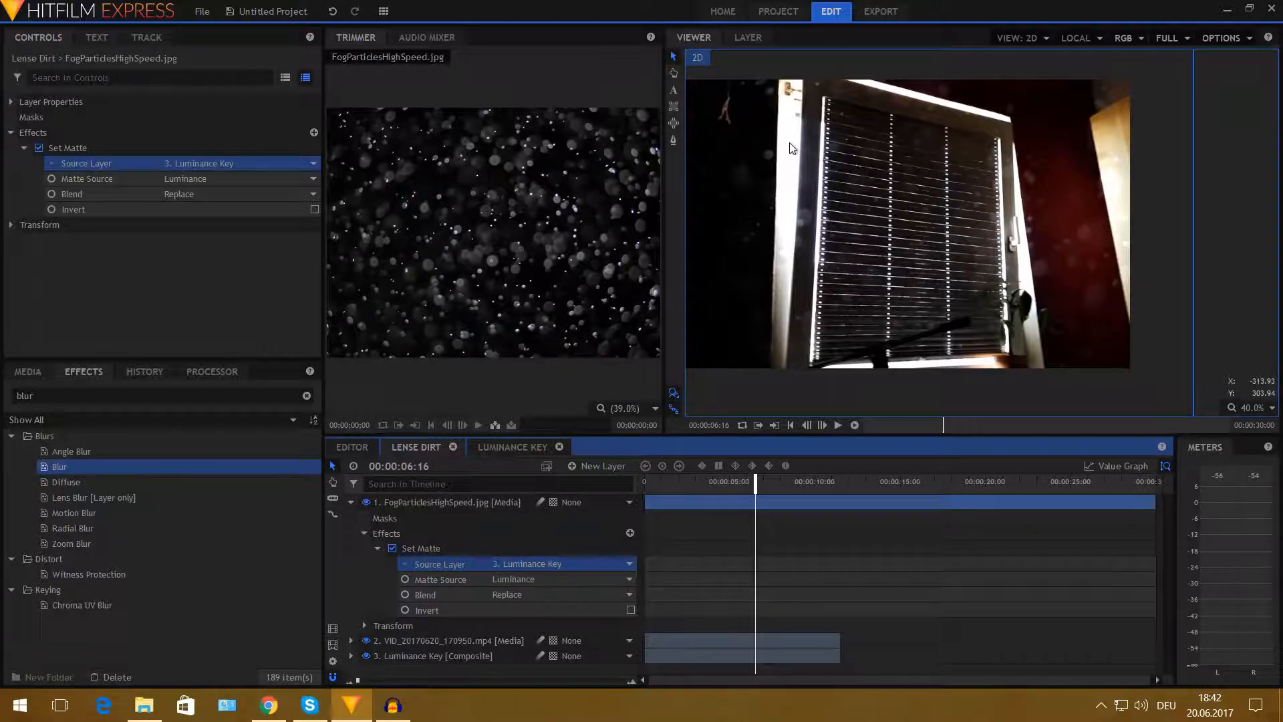
- Scrub the timeline to review the matted fog particles over the video
drag(755, 483, 811, 503)
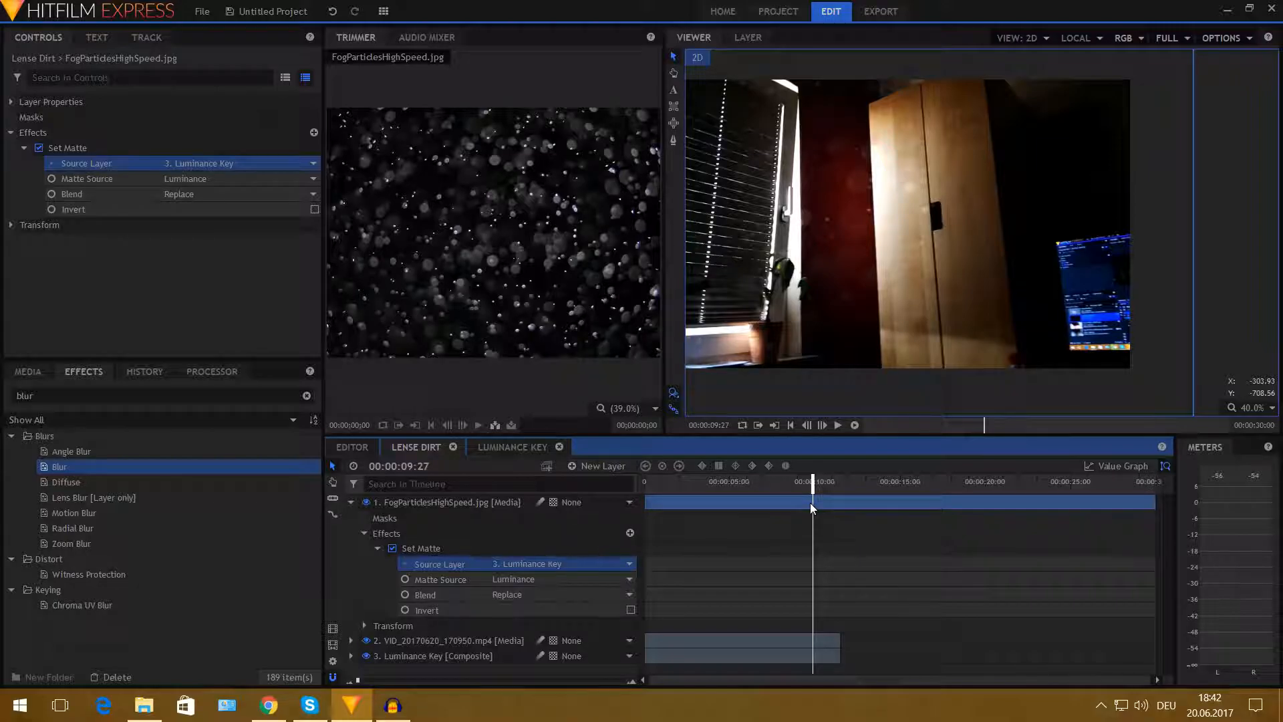
drag(810, 503, 759, 492)
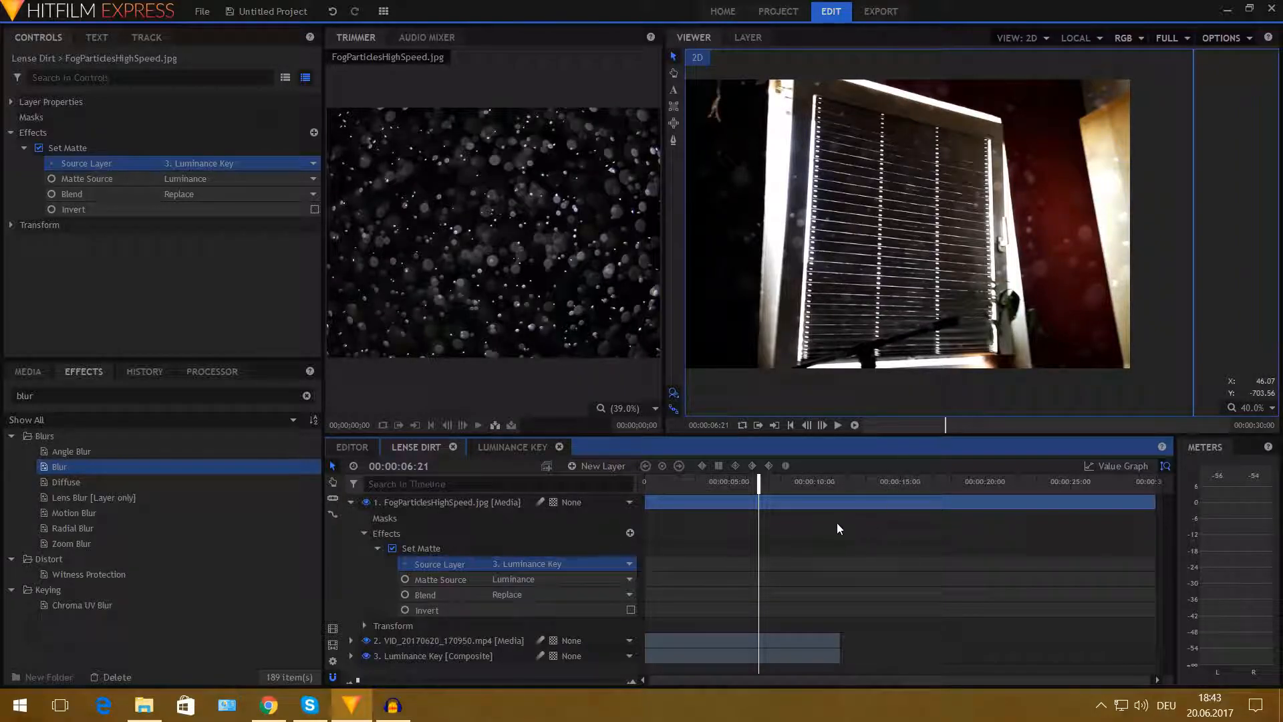
drag(748, 494, 753, 493)
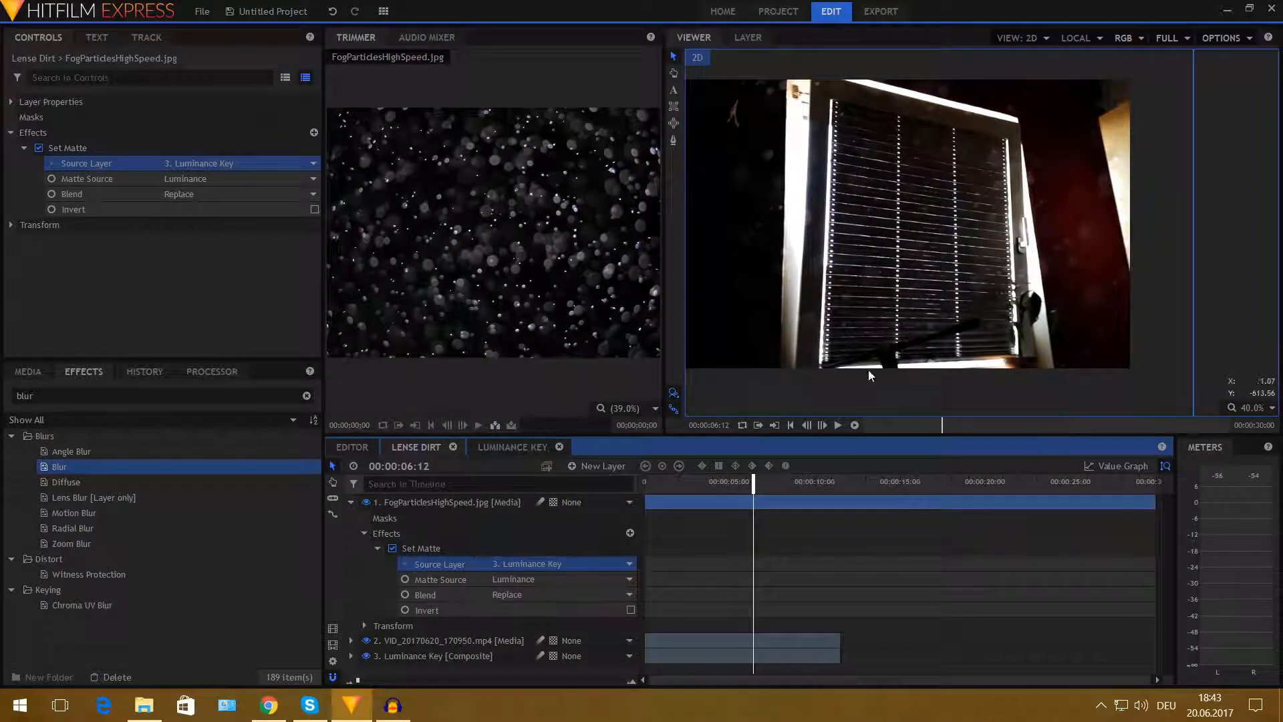
click(365, 534)
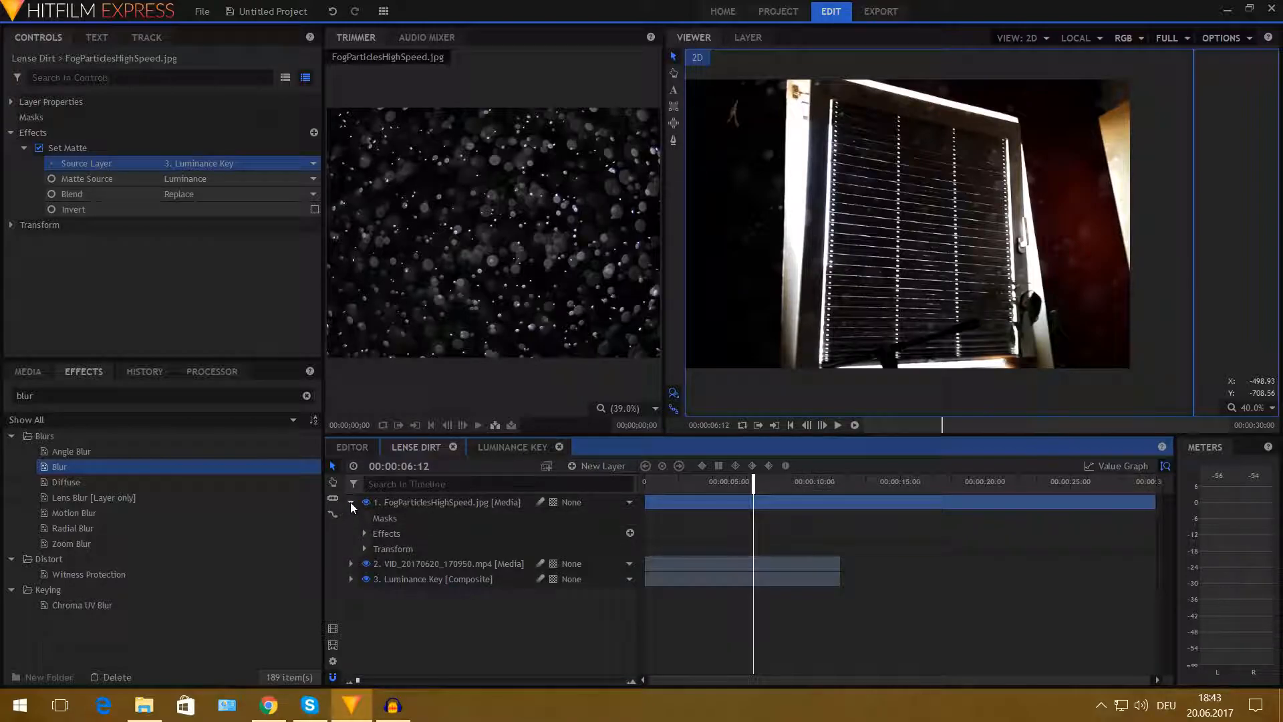
click(351, 502)
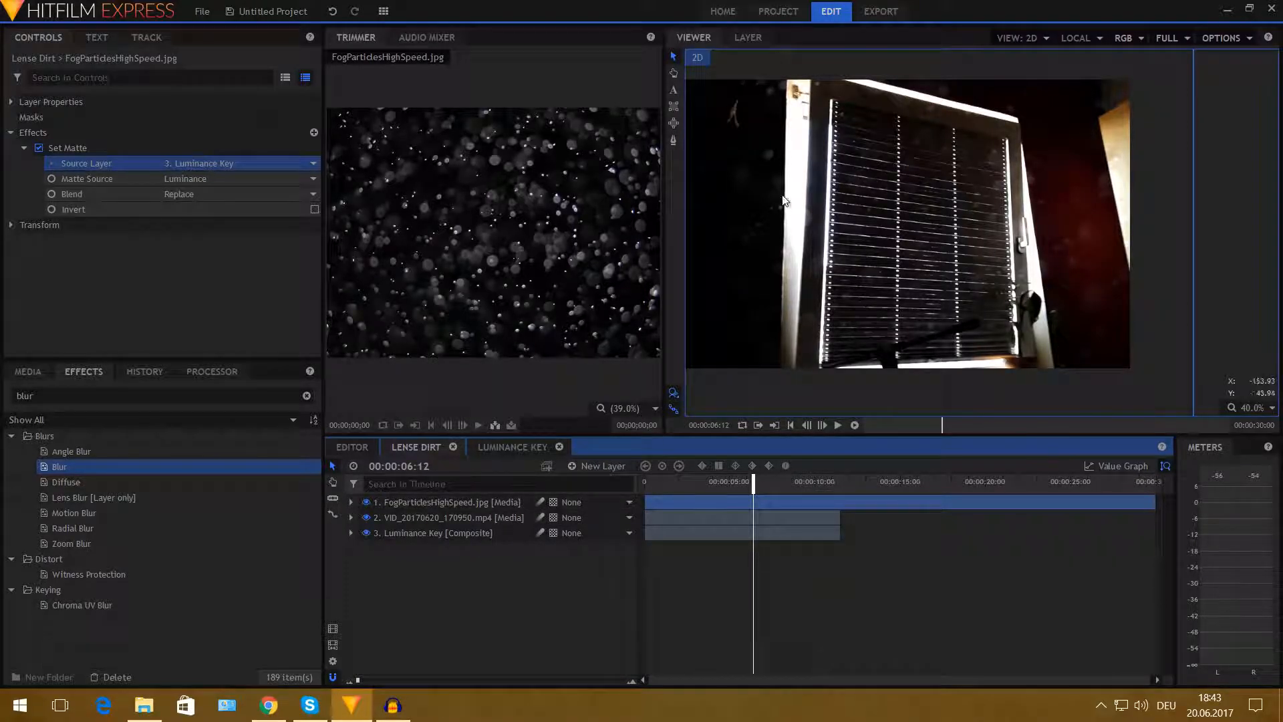
- Try lowering the fog particles layer's opacity, then set it back to 100%
click(24, 147)
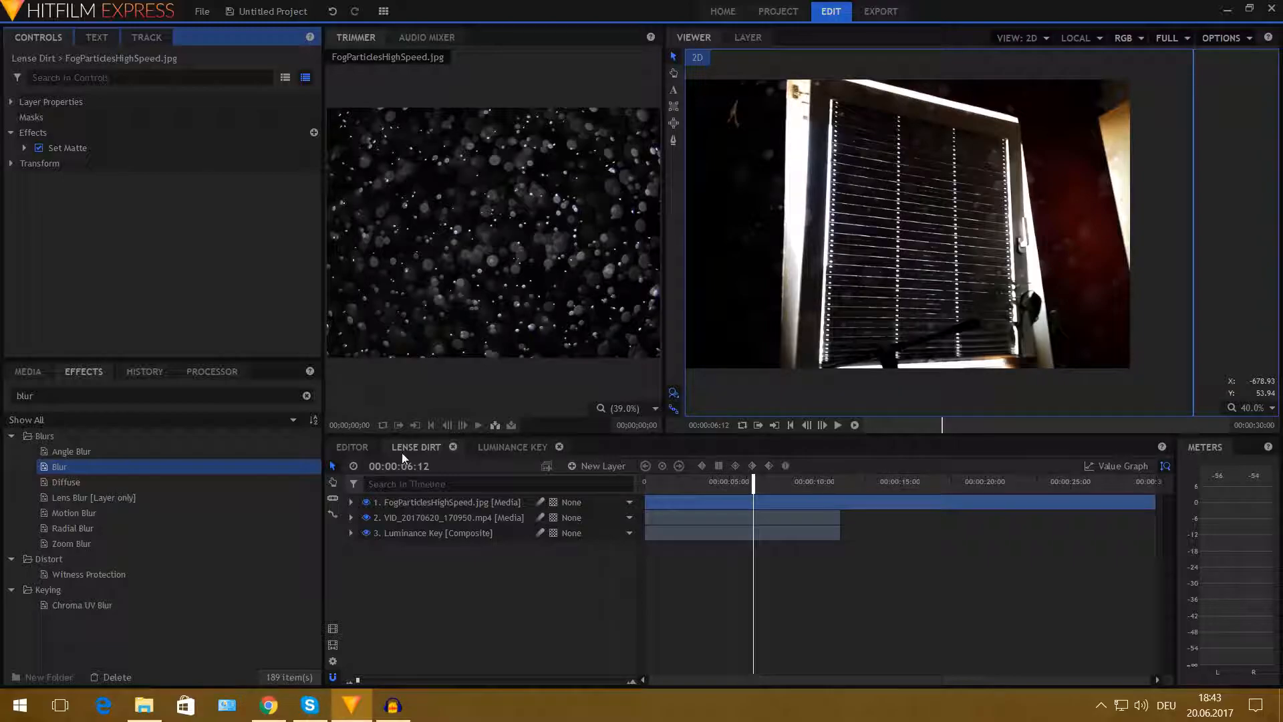
click(412, 502)
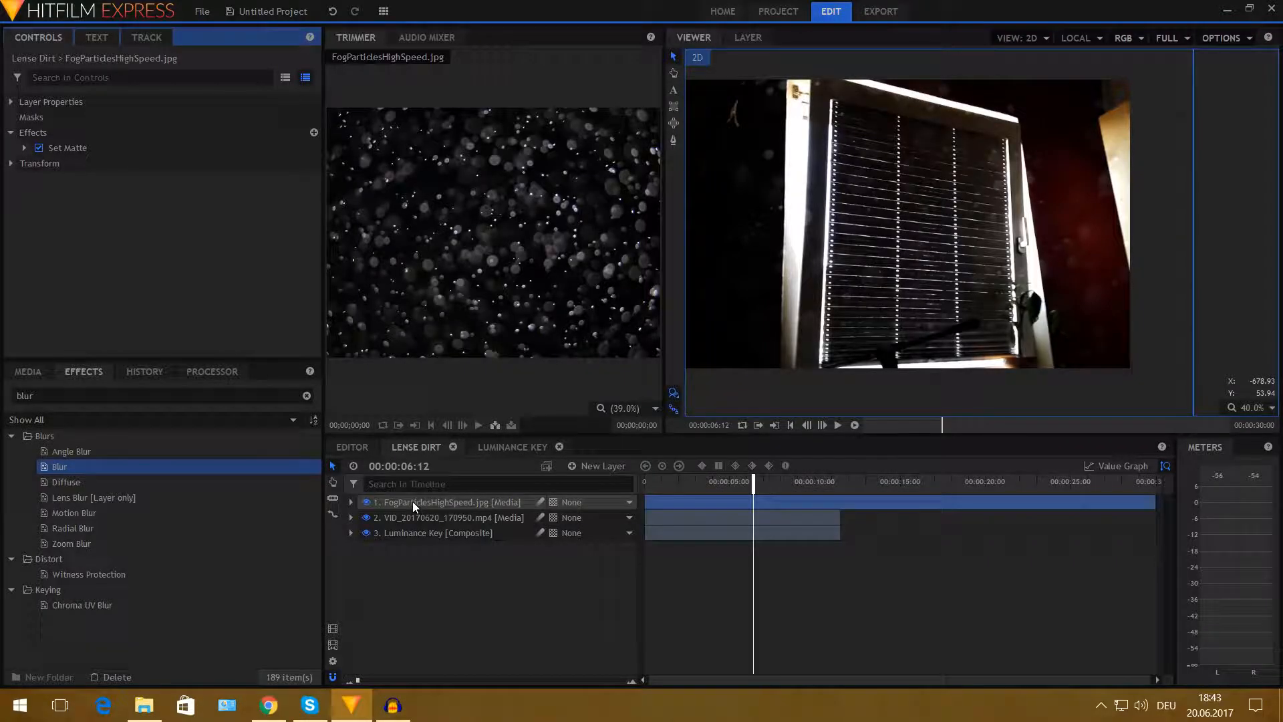
click(12, 163)
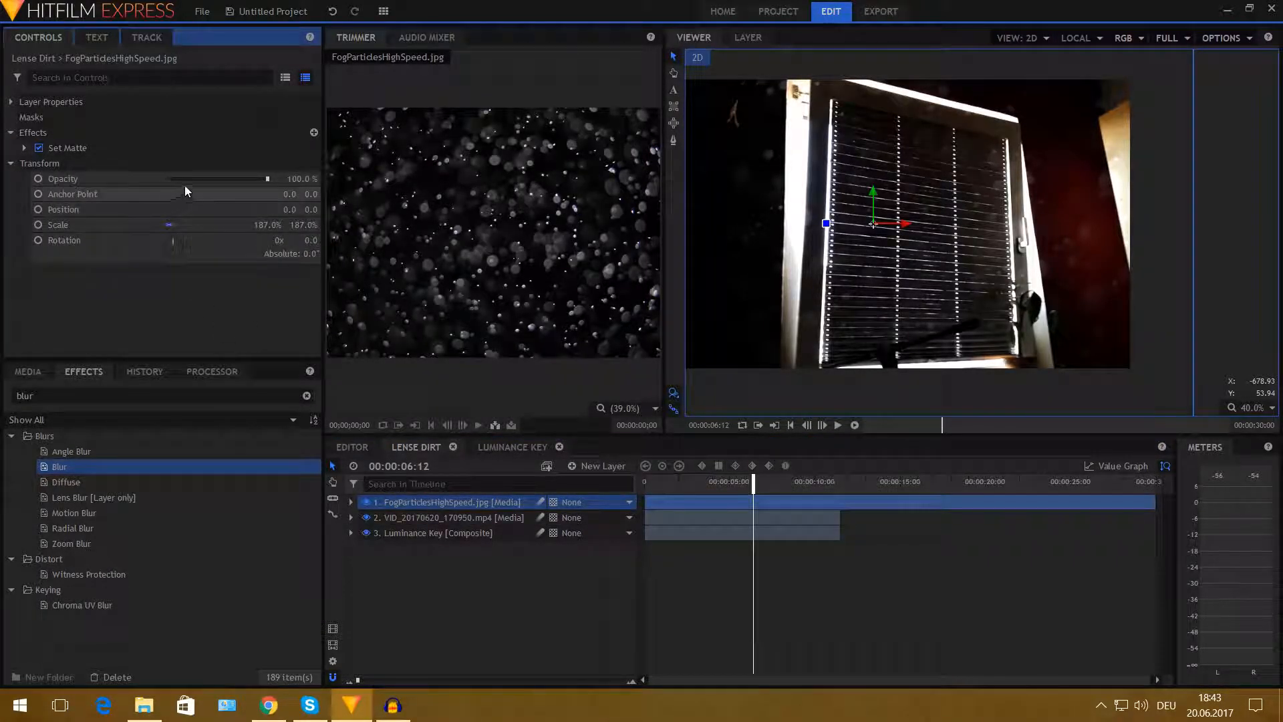
drag(264, 179, 231, 179)
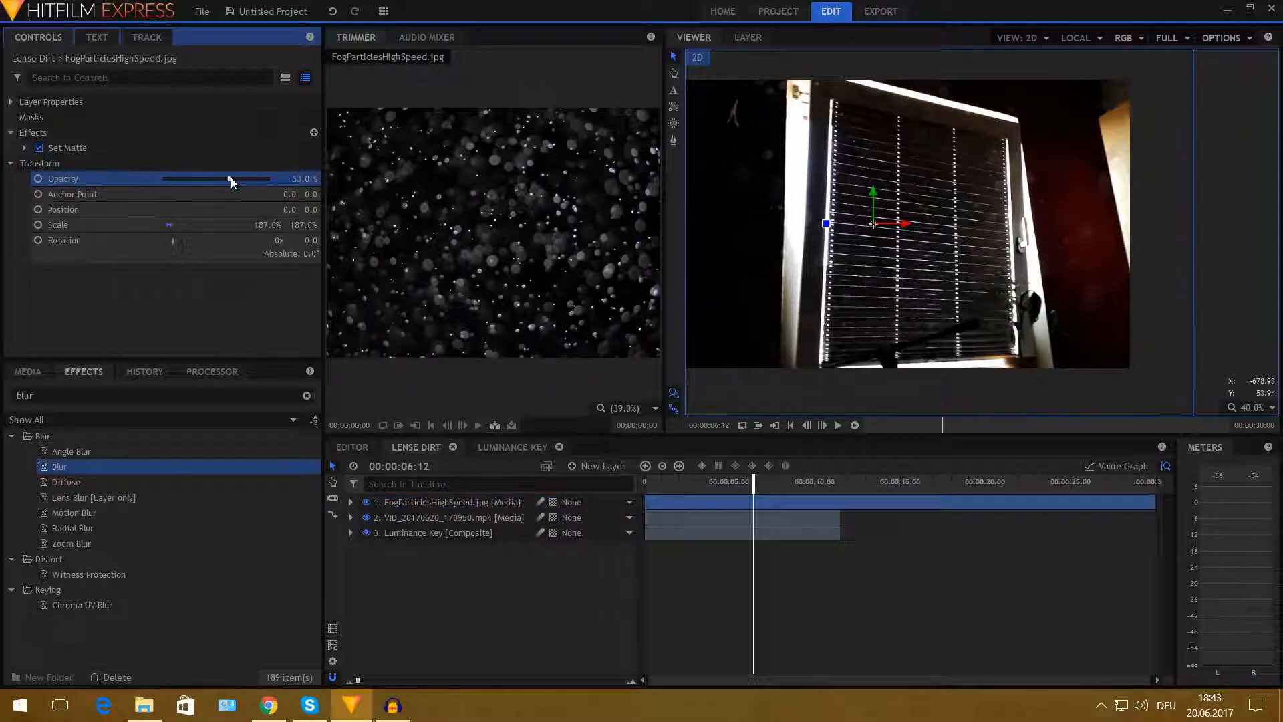
drag(218, 182, 224, 182)
mouse_move(753, 479)
mouse_down()
mouse_move(732, 480)
mouse_move(763, 480)
mouse_up()
drag(222, 178, 282, 190)
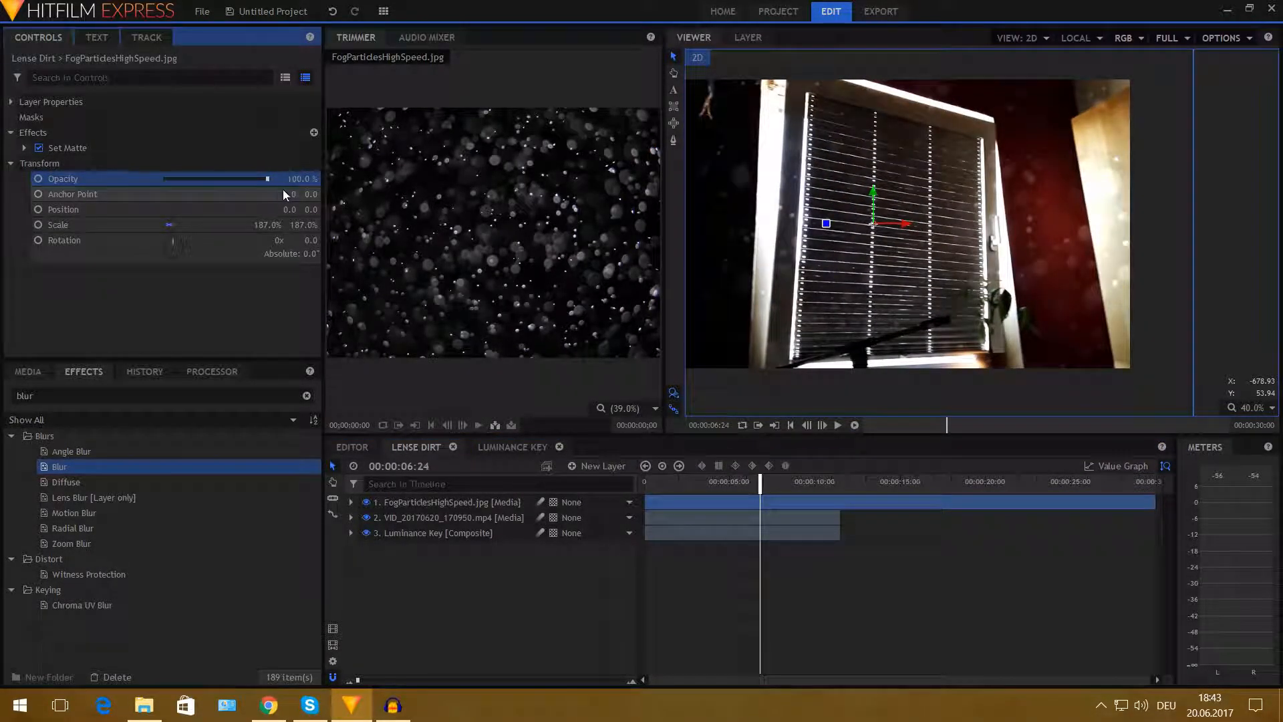
- Duplicate the fog particles layer
click(11, 163)
click(11, 132)
click(432, 500)
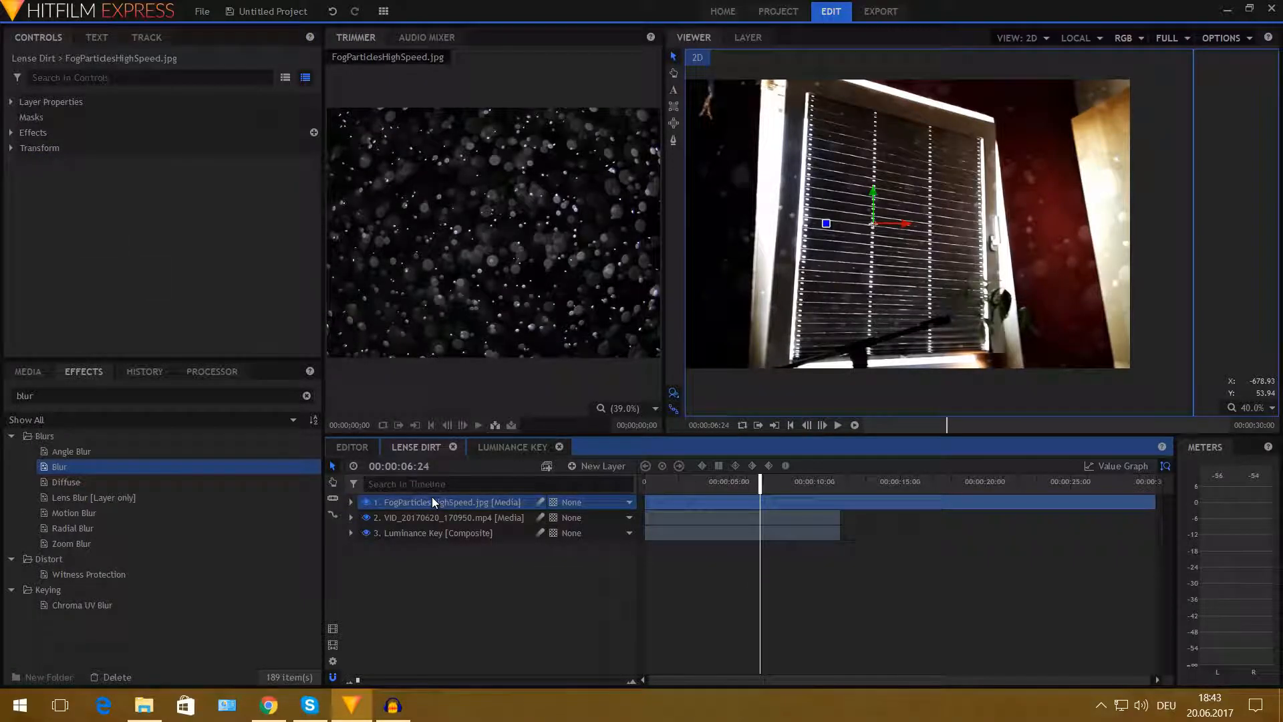
key(ctrl+d)
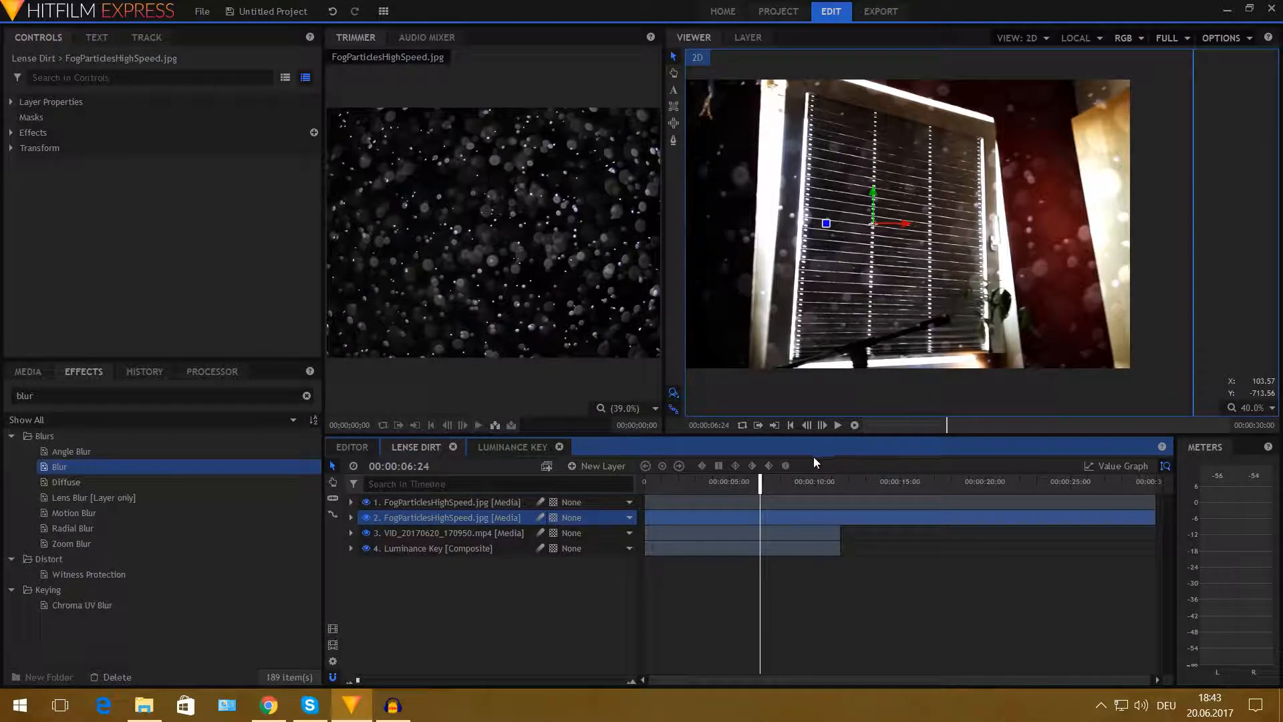
- Set the top fog particles copy's opacity to about 35%
drag(728, 483, 773, 482)
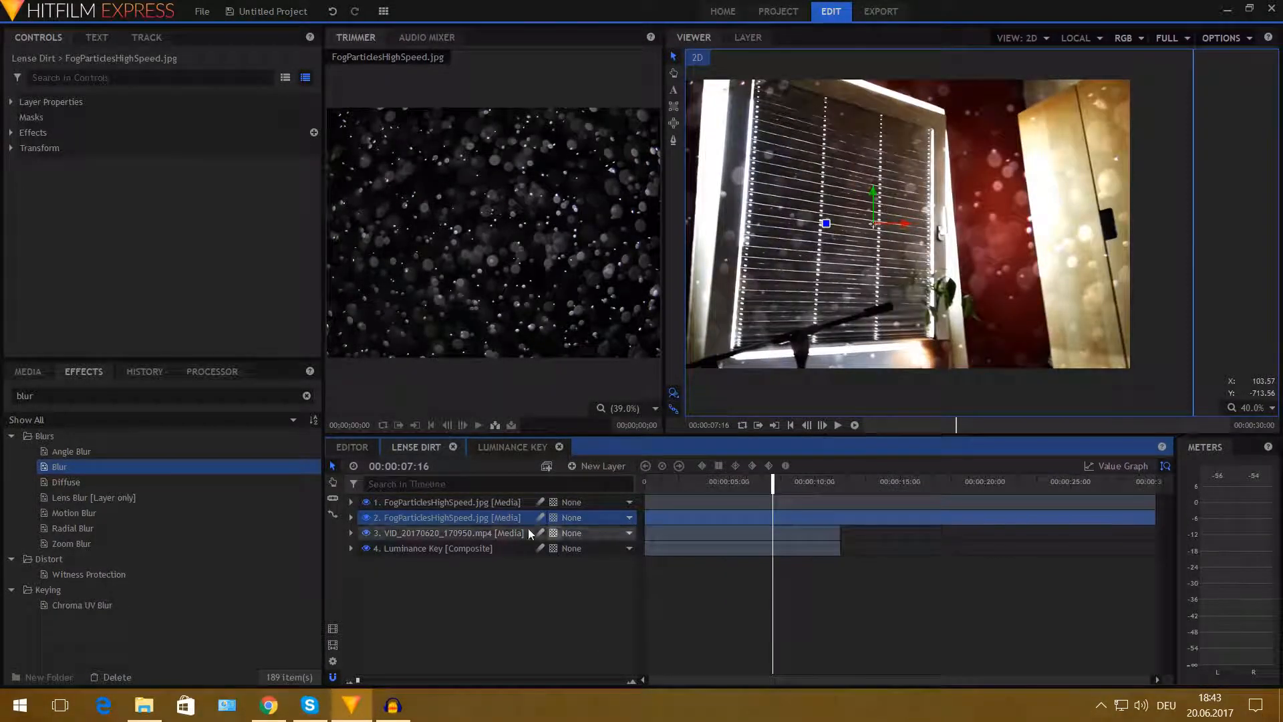
click(481, 506)
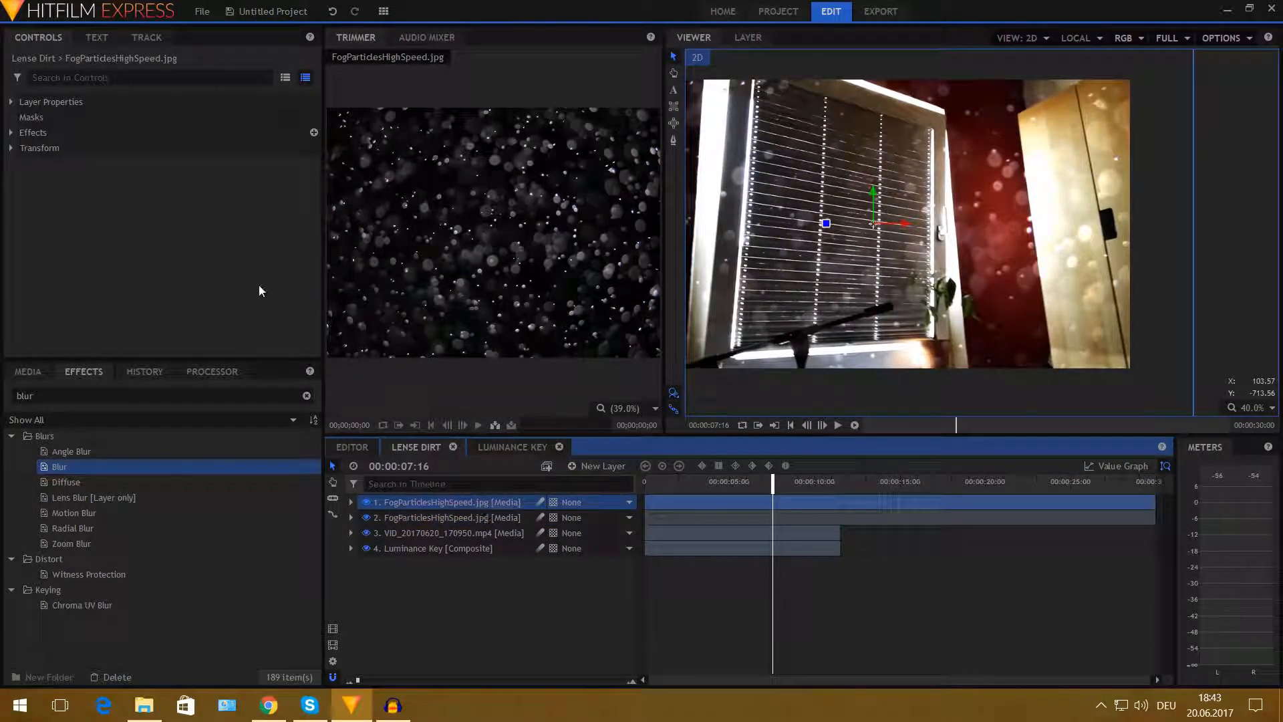
click(11, 145)
drag(219, 161, 200, 162)
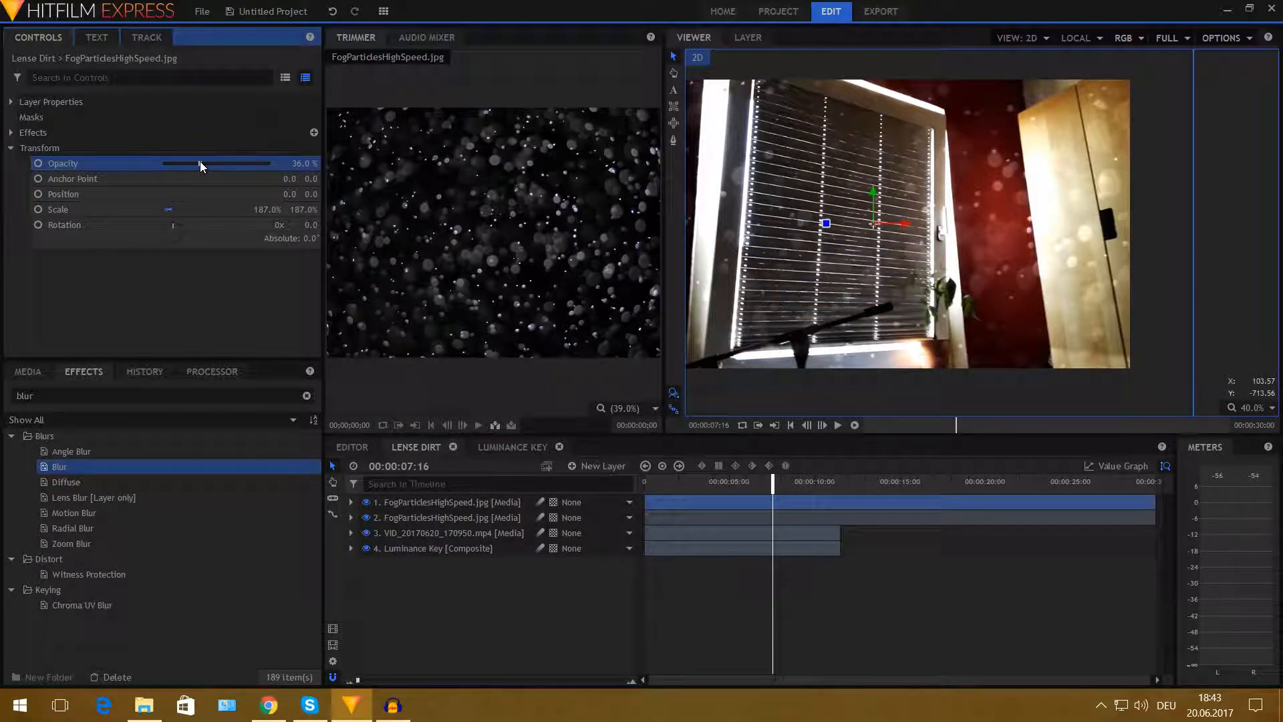
- Scrub and play the timeline to review the layered fog effect
drag(761, 481, 812, 478)
drag(804, 210, 894, 220)
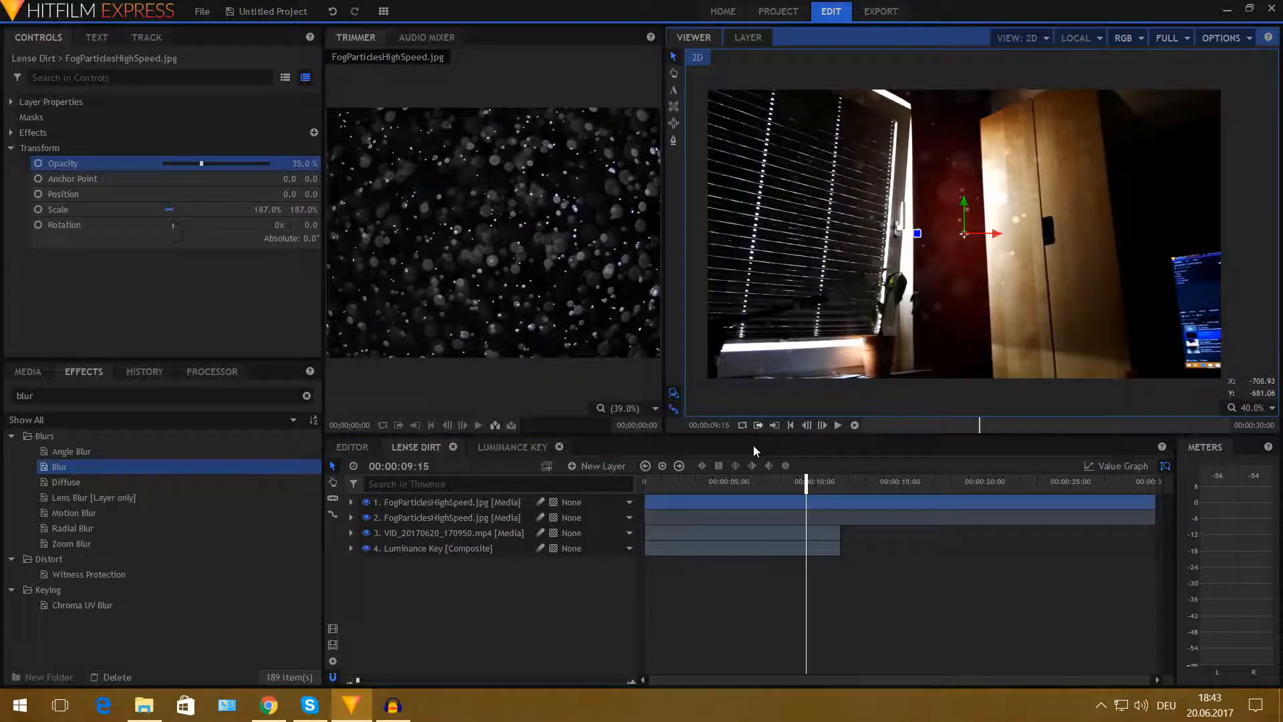
drag(724, 481, 688, 480)
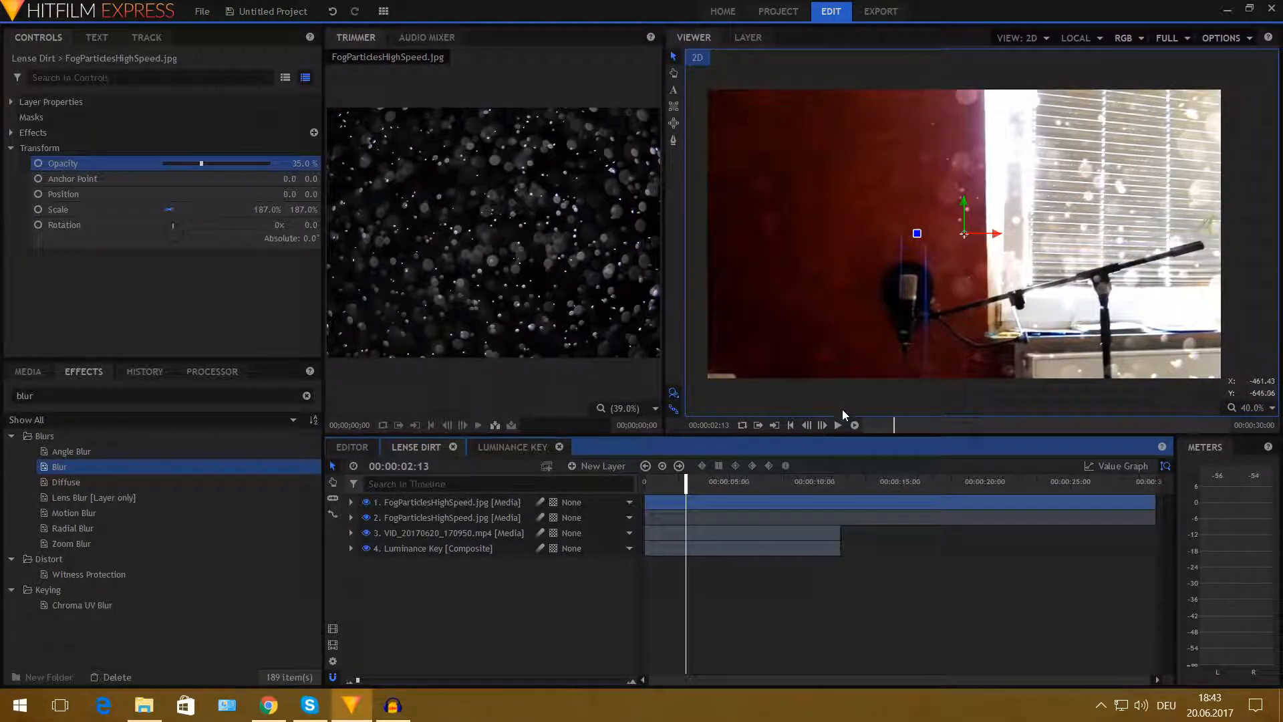
click(839, 426)
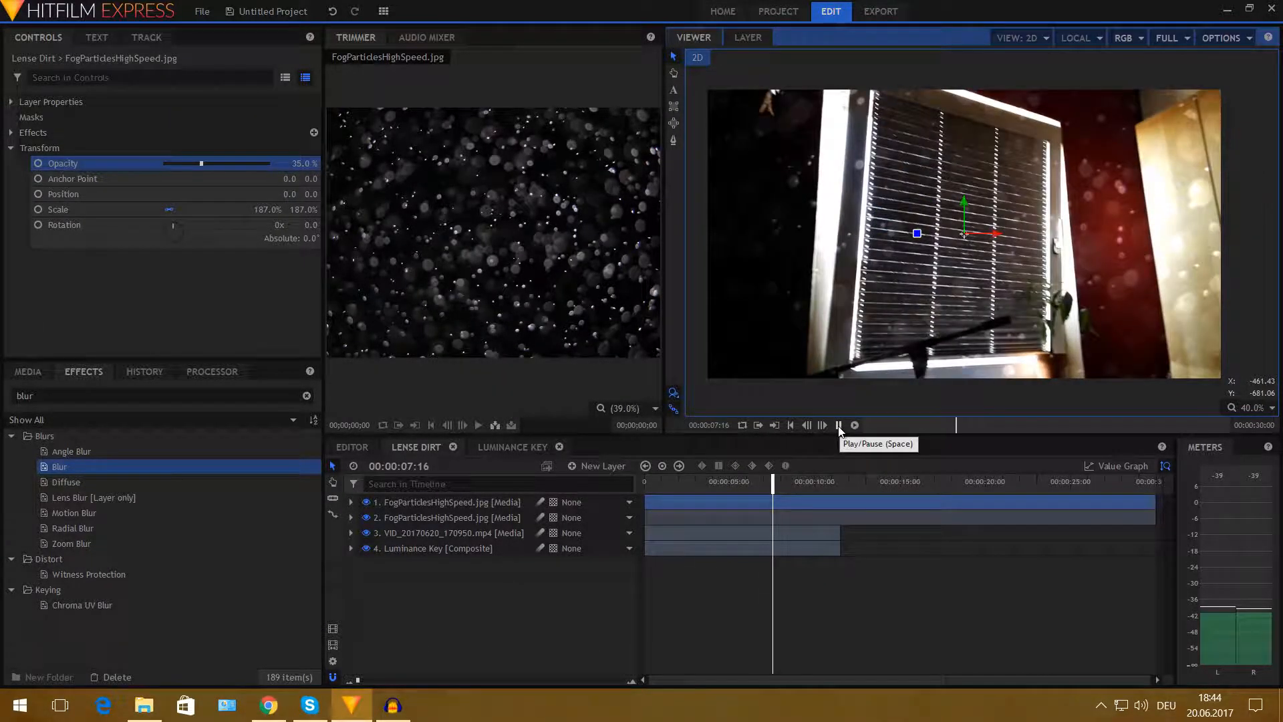
click(839, 426)
click(732, 481)
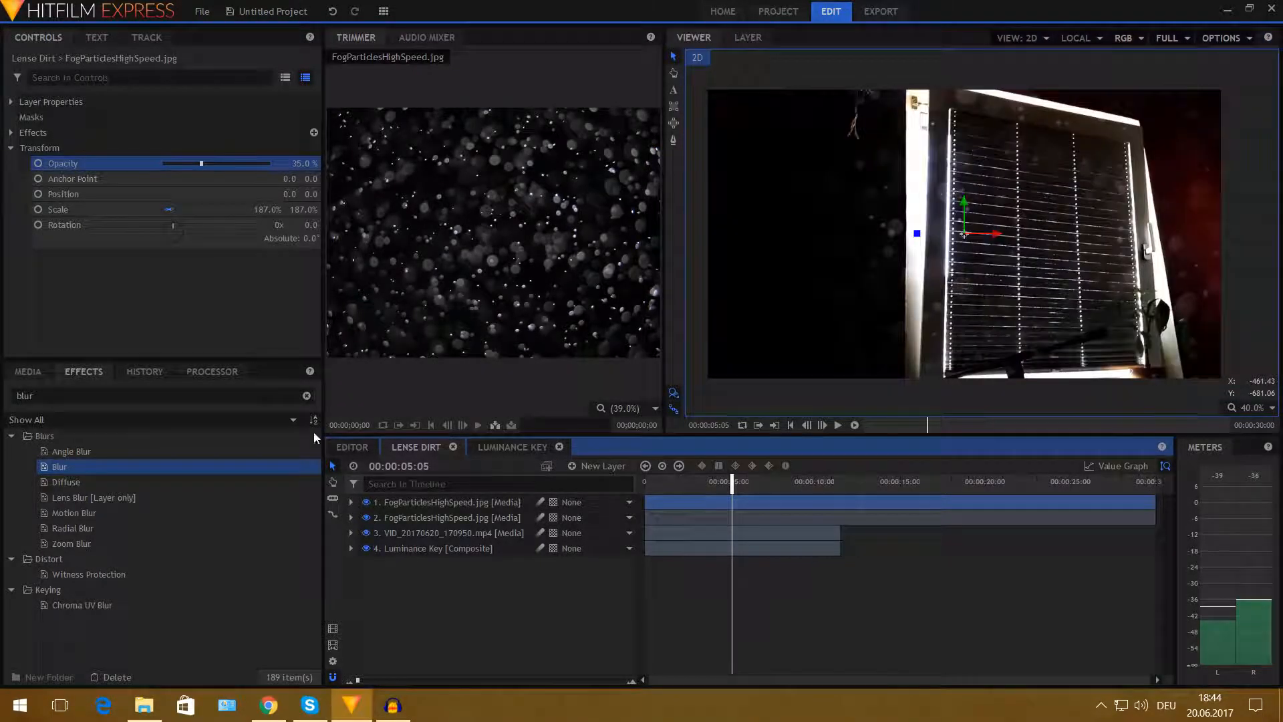
- Inspect the Luminance Key composite from the media bin, then return to the Lense Dirt timeline
click(29, 371)
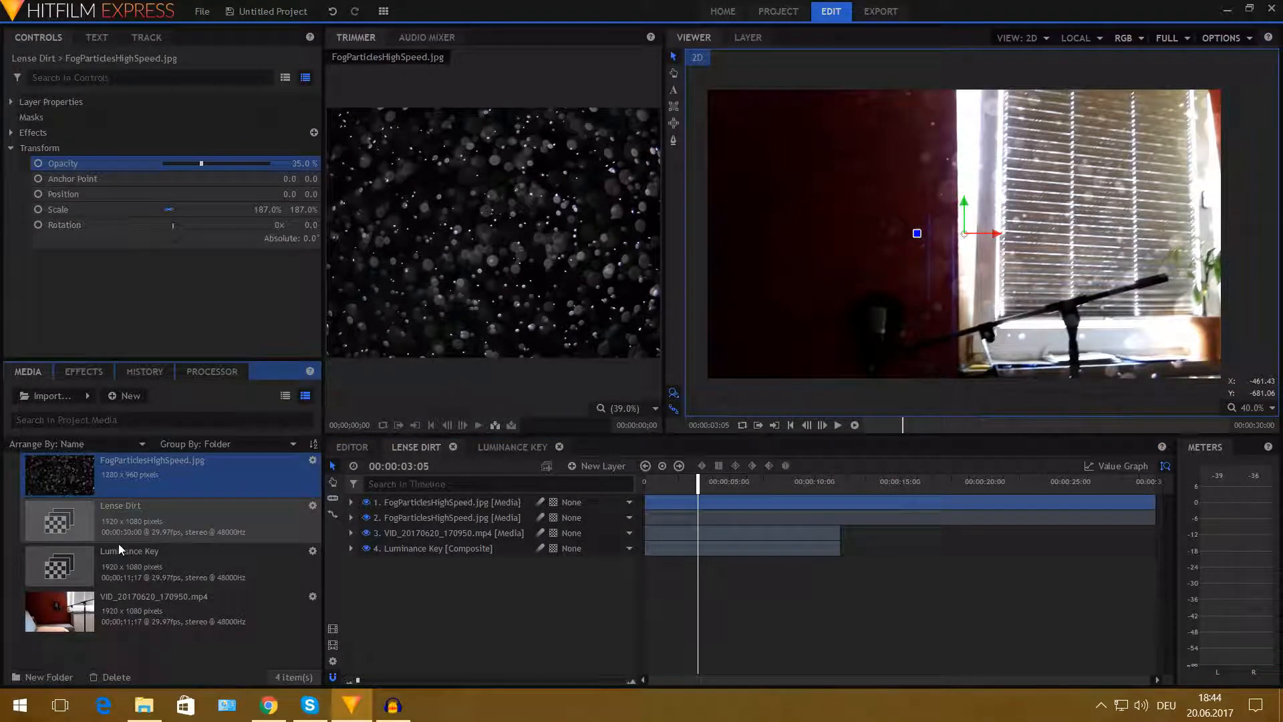
click(131, 521)
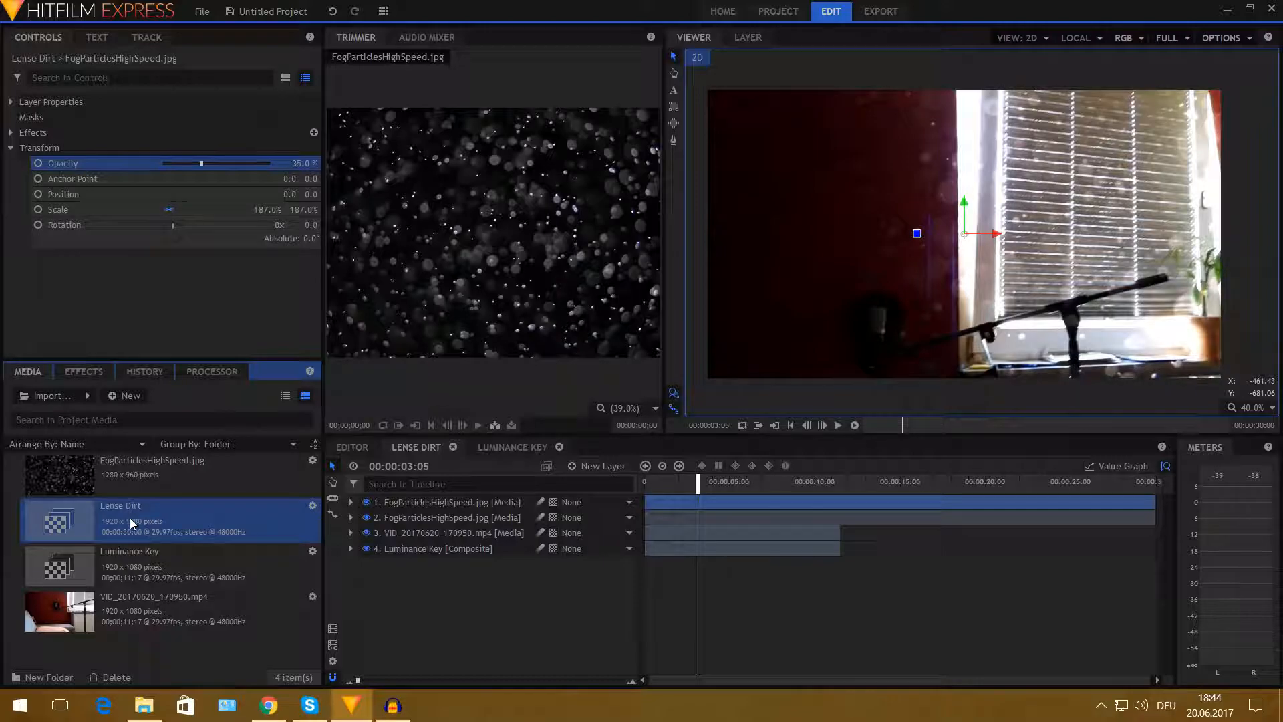
click(141, 559)
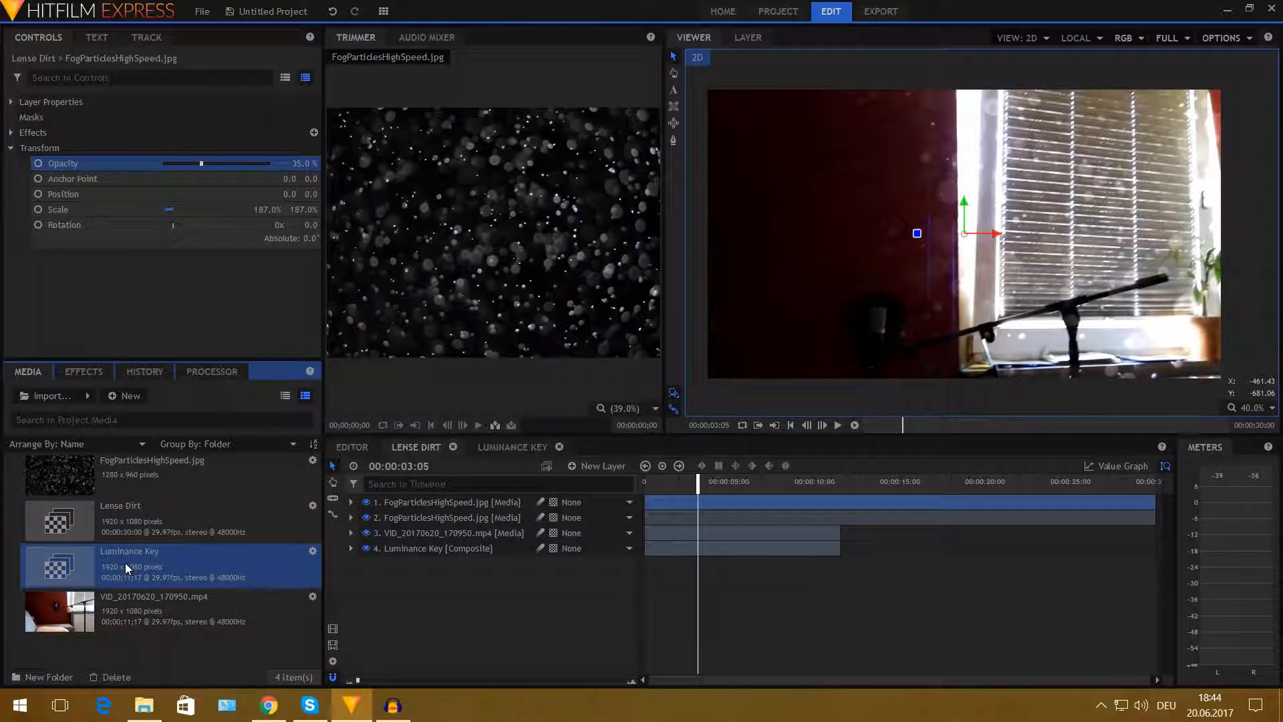
right_click(125, 563)
mouse_move(182, 523)
click(286, 524)
click(501, 444)
drag(666, 479, 628, 498)
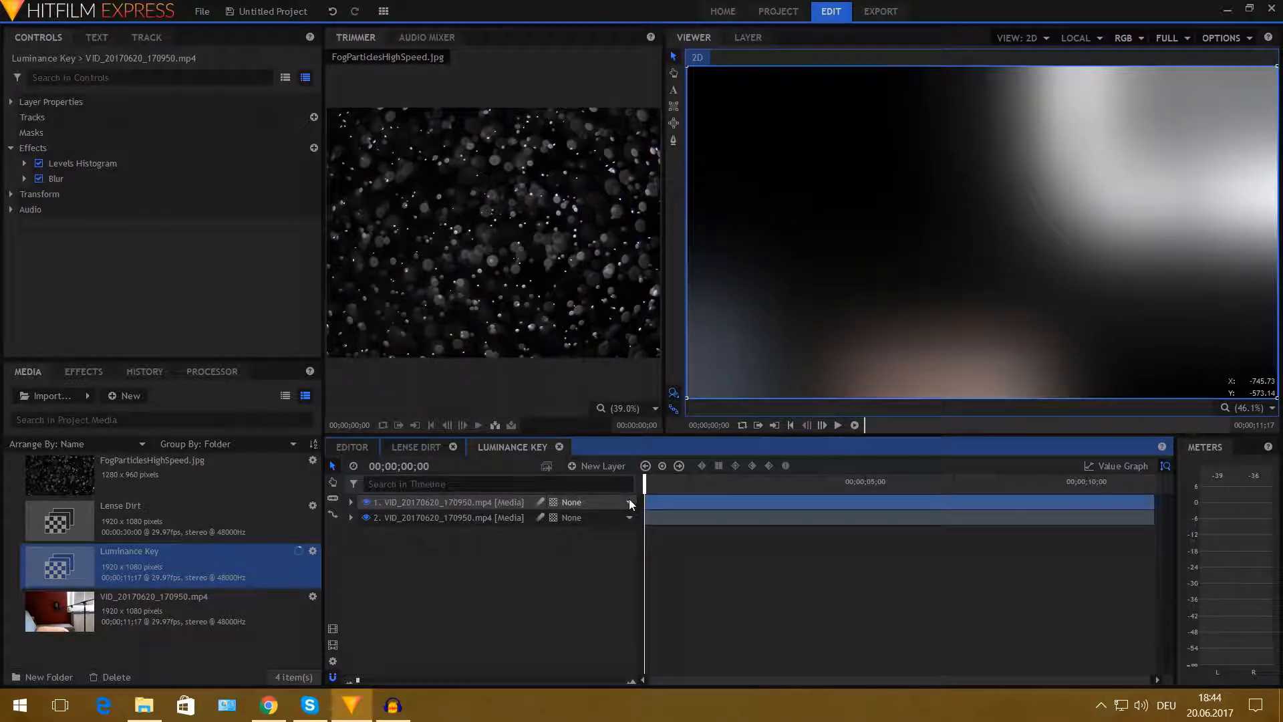
click(423, 442)
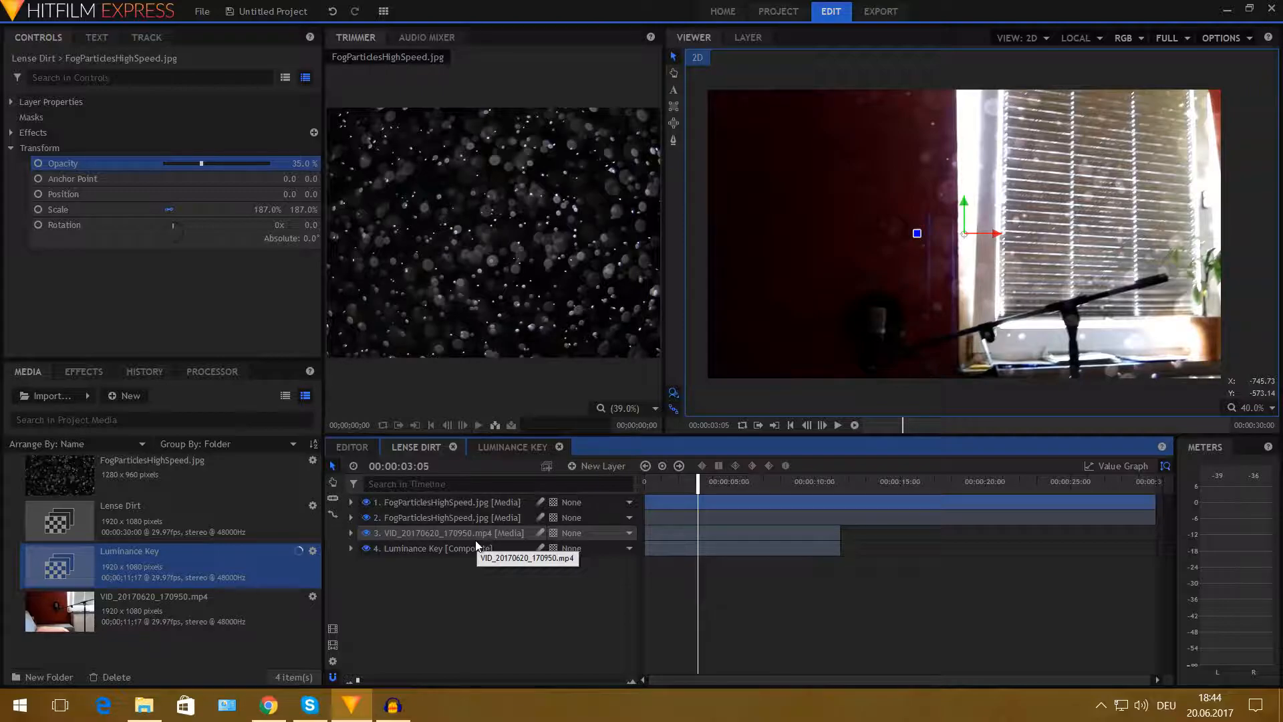
- Play back the Lense Dirt composite from the start to review the lens dirt effect
click(659, 477)
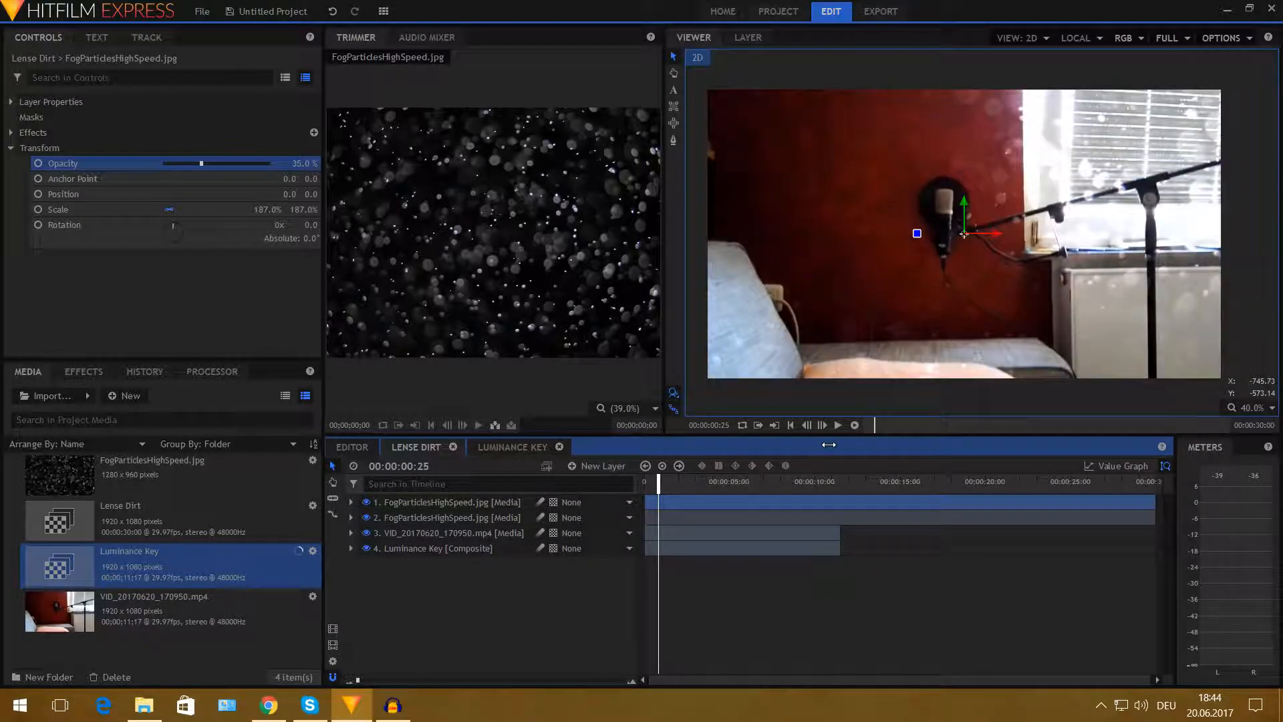
click(838, 425)
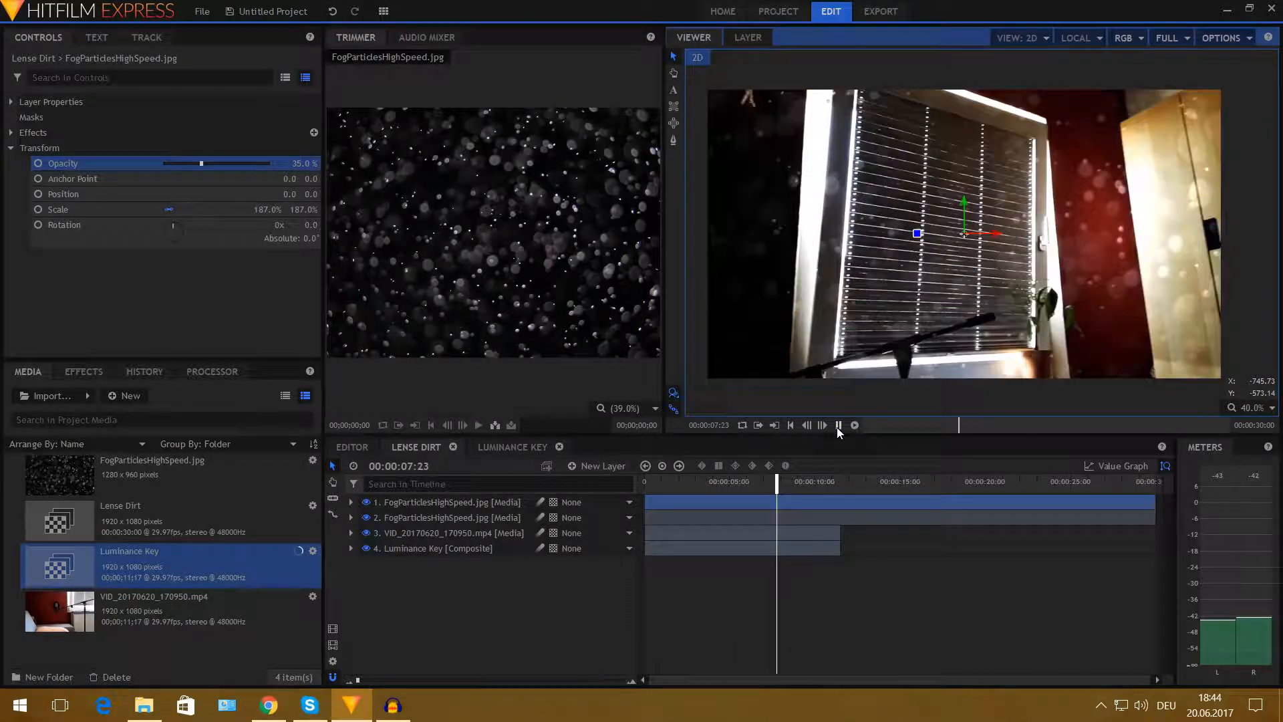
click(839, 425)
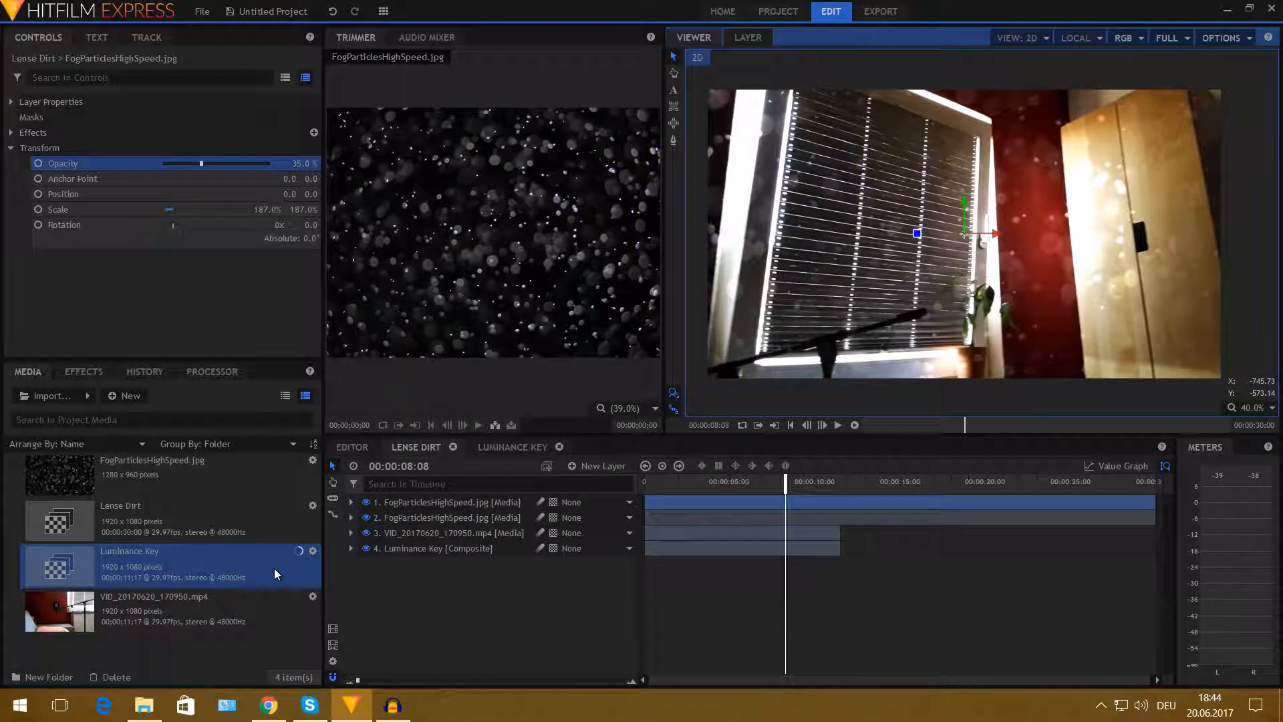
drag(681, 487, 646, 489)
click(837, 426)
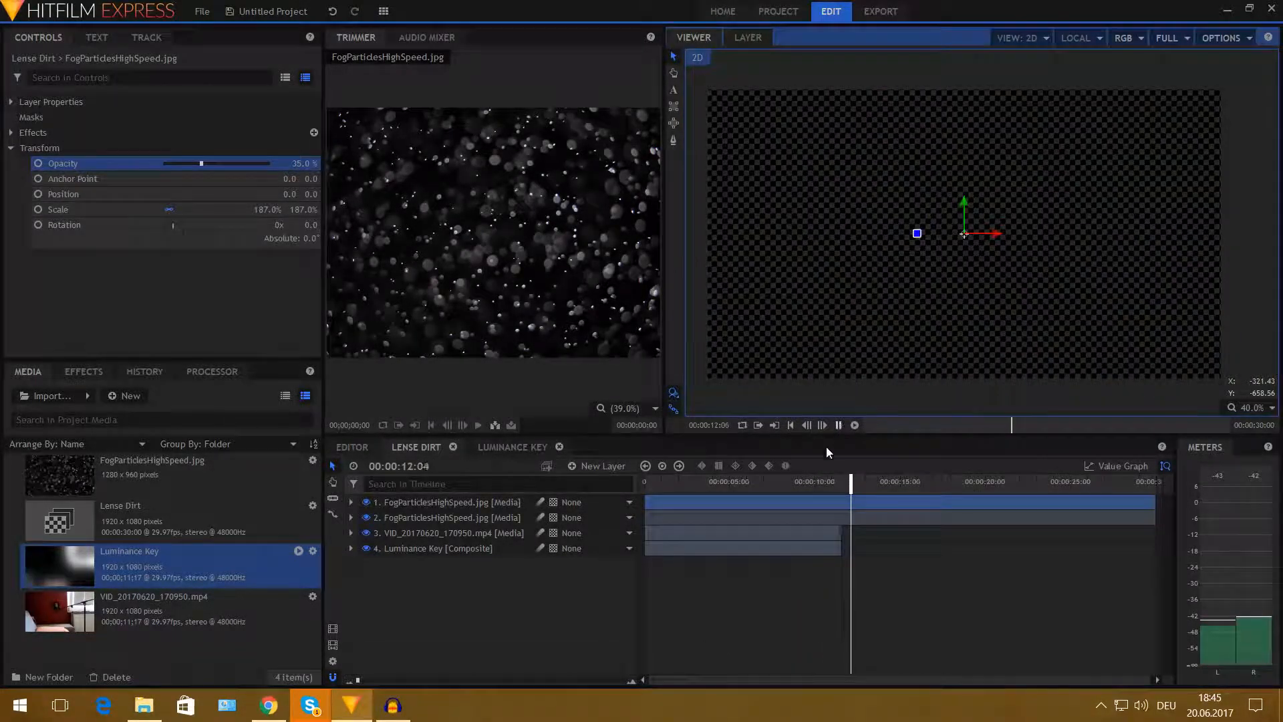
click(677, 481)
drag(663, 479, 641, 478)
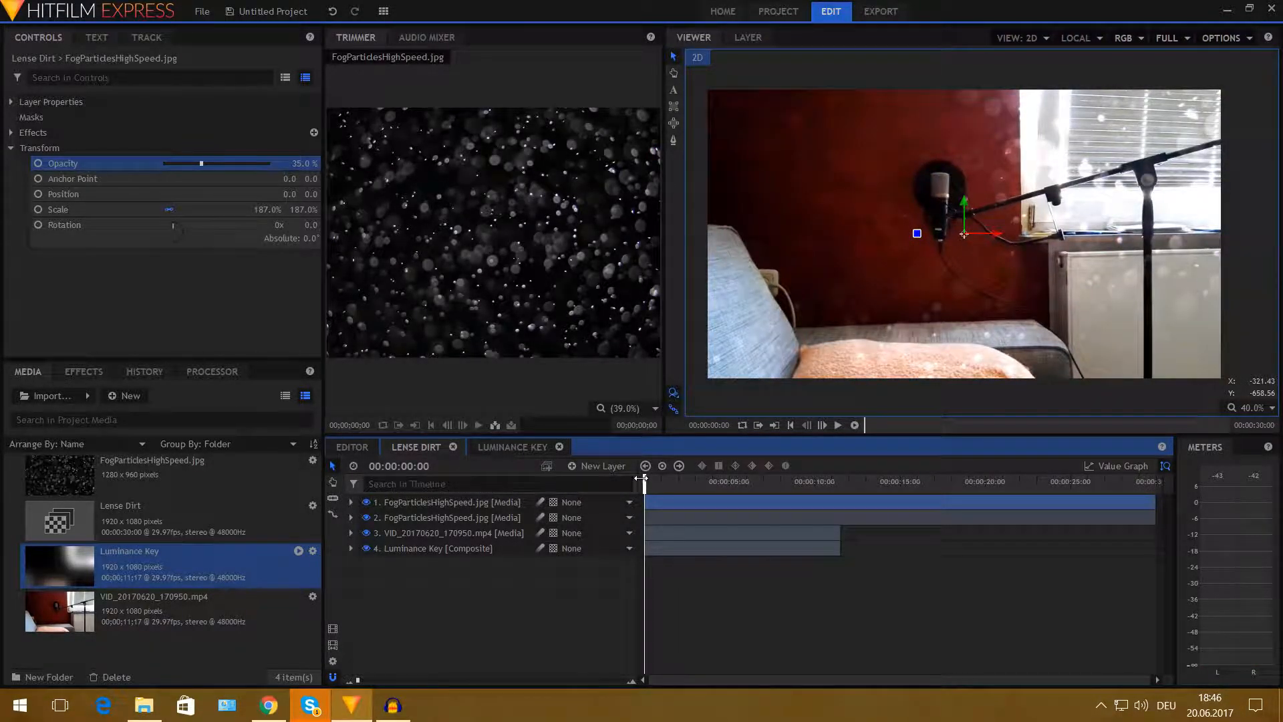